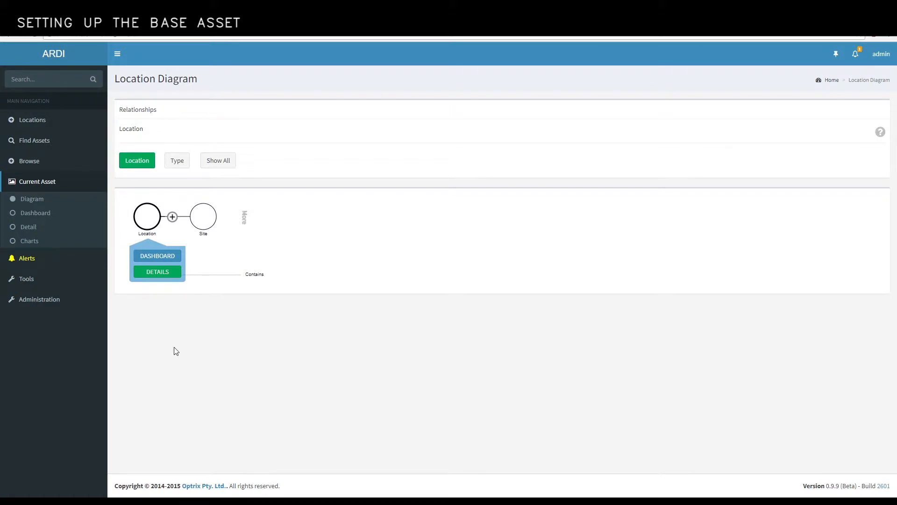
# Rename the Site asset under Location to My Sample Site
pyautogui.click(202, 221)
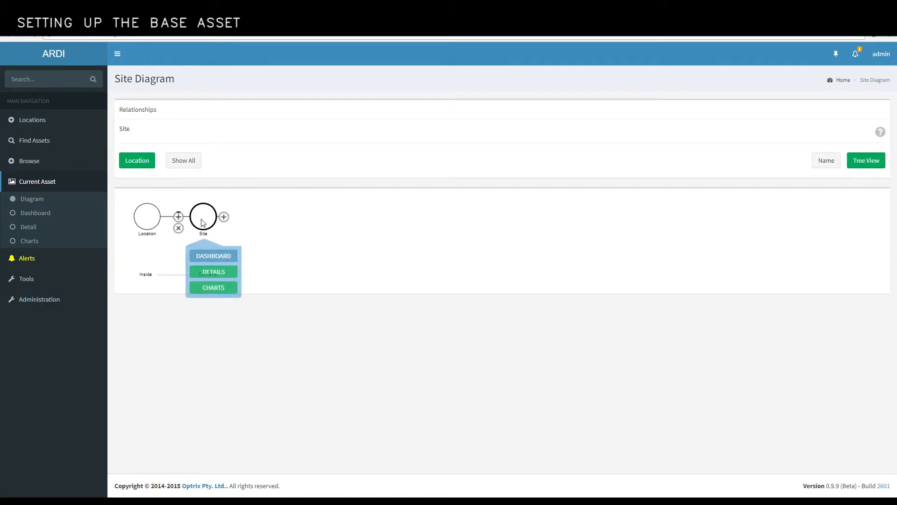
pyautogui.click(212, 273)
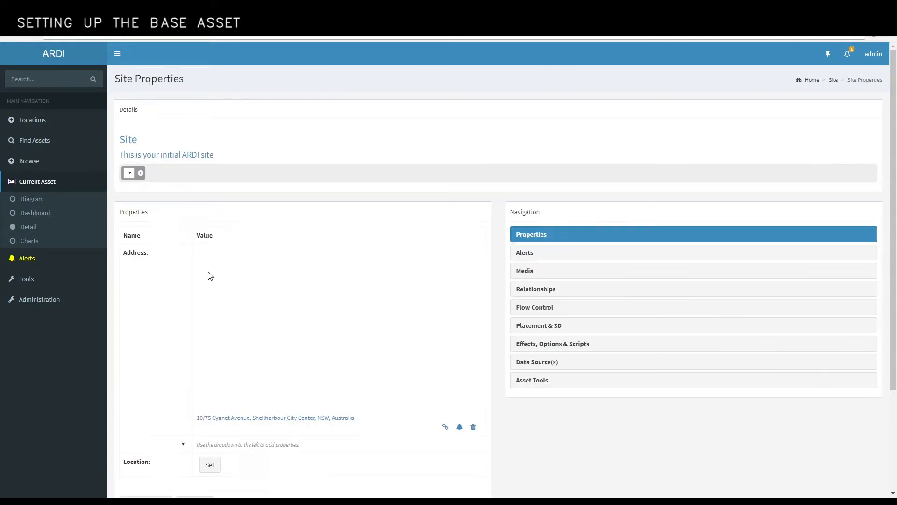
pyautogui.click(126, 140)
pyautogui.hotkey('ctrl', 'a')
pyautogui.write('My Sample')
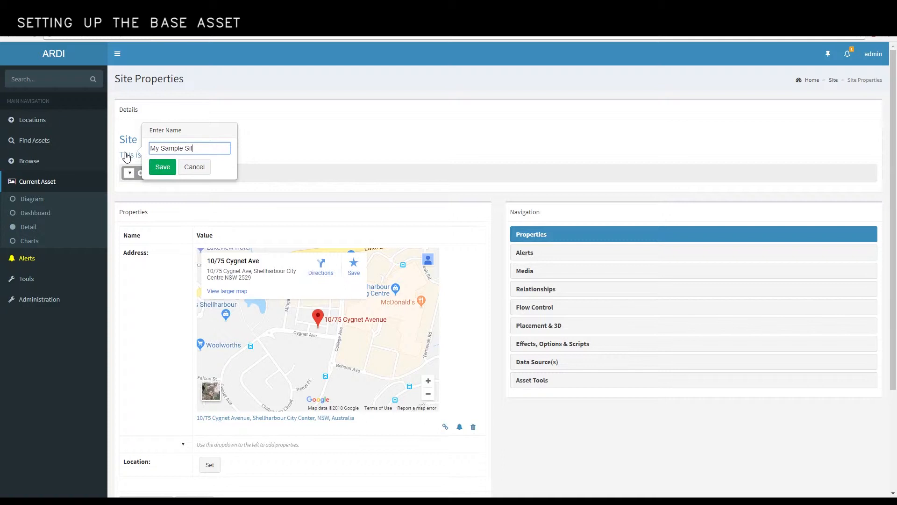
pyautogui.click(162, 167)
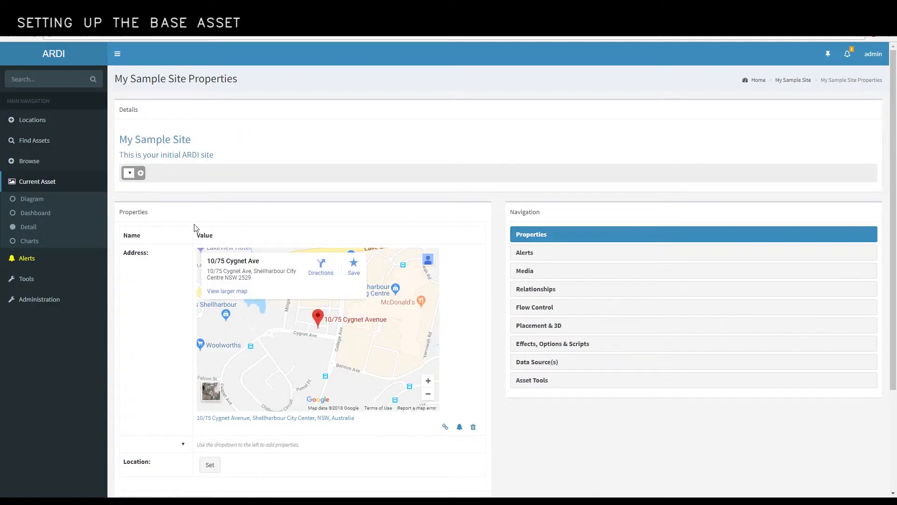
# Create a Water Pump asset inside My Sample Site with equipment tag PU4-923, and check its details
pyautogui.click(37, 199)
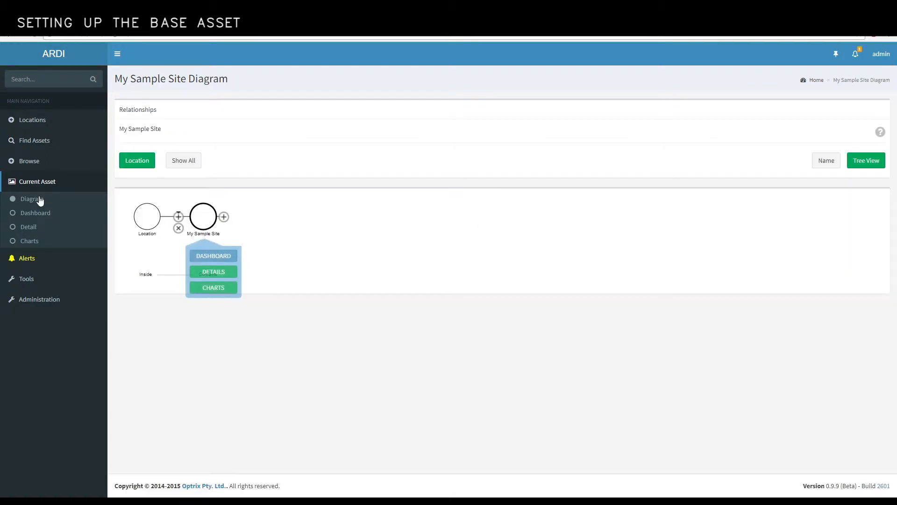
pyautogui.click(224, 217)
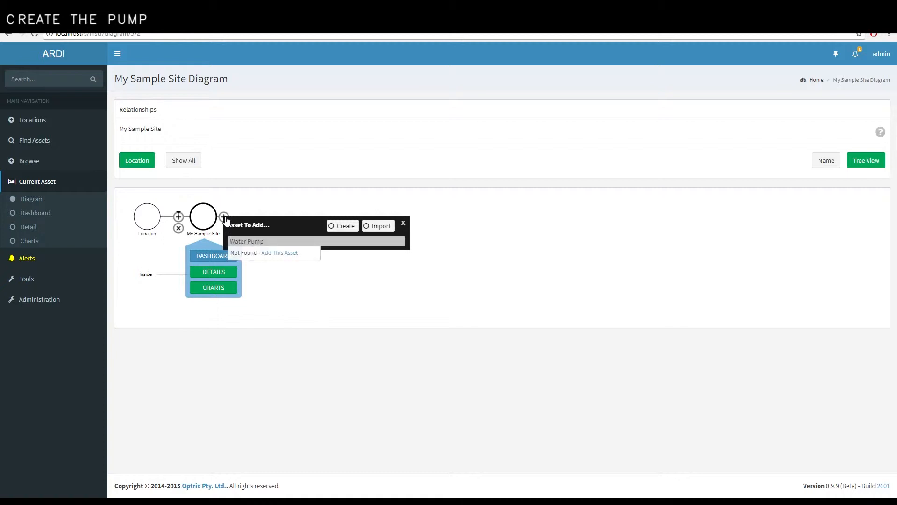
pyautogui.click(282, 255)
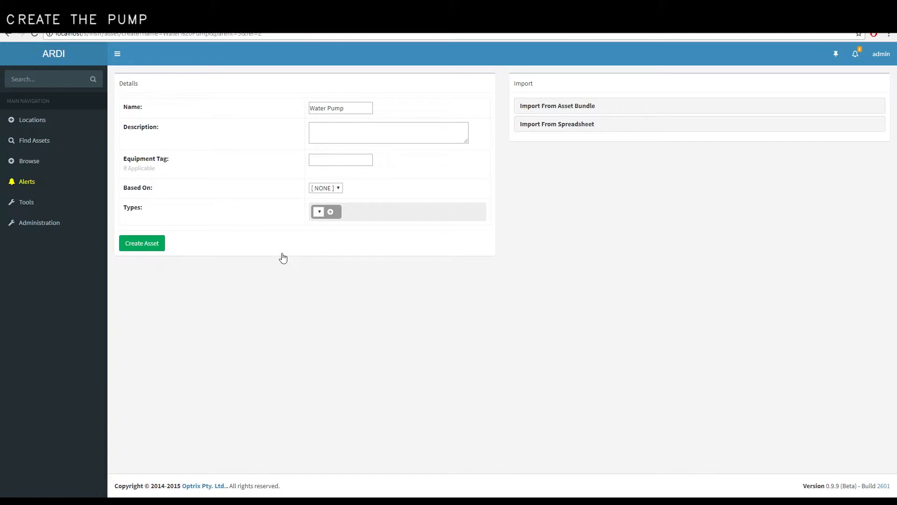
pyautogui.click(325, 164)
pyautogui.click(160, 244)
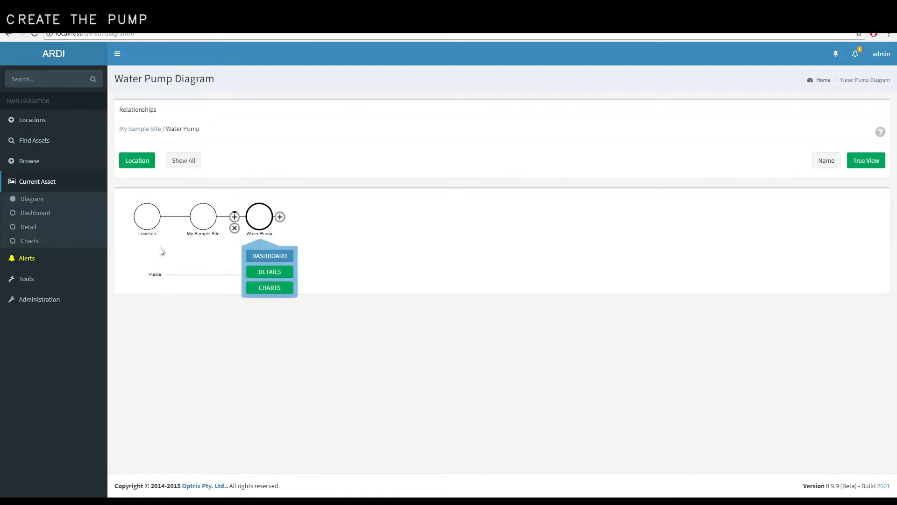
pyautogui.click(276, 275)
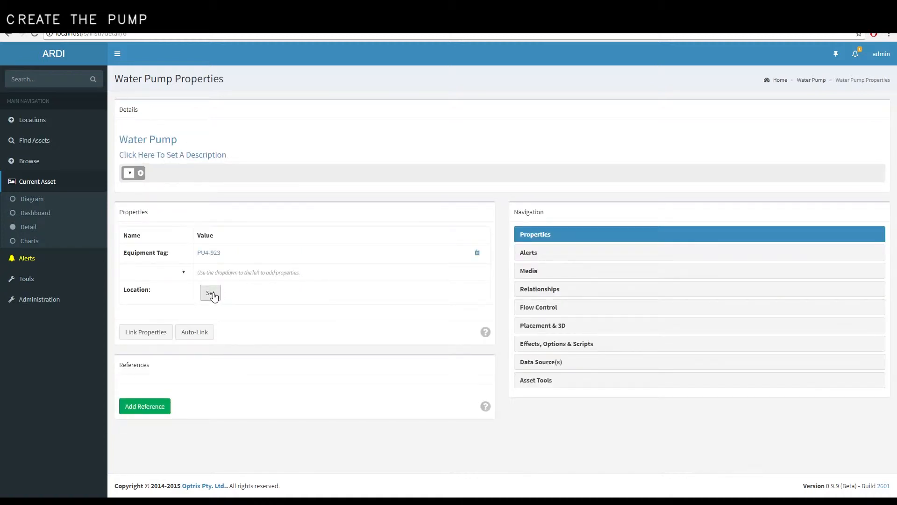
pyautogui.click(7, 34)
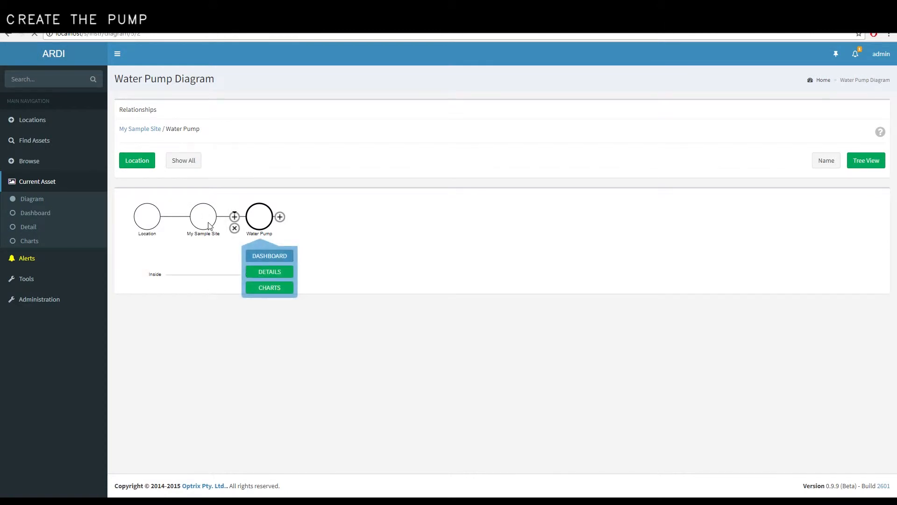
# Make My Sample Site an empty 3D environment with a size of 25 x 25
pyautogui.click(209, 226)
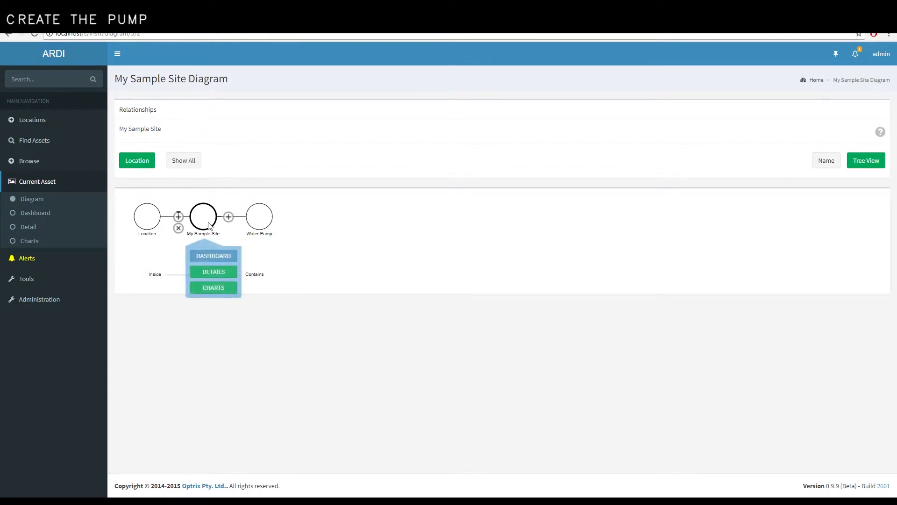
pyautogui.click(227, 279)
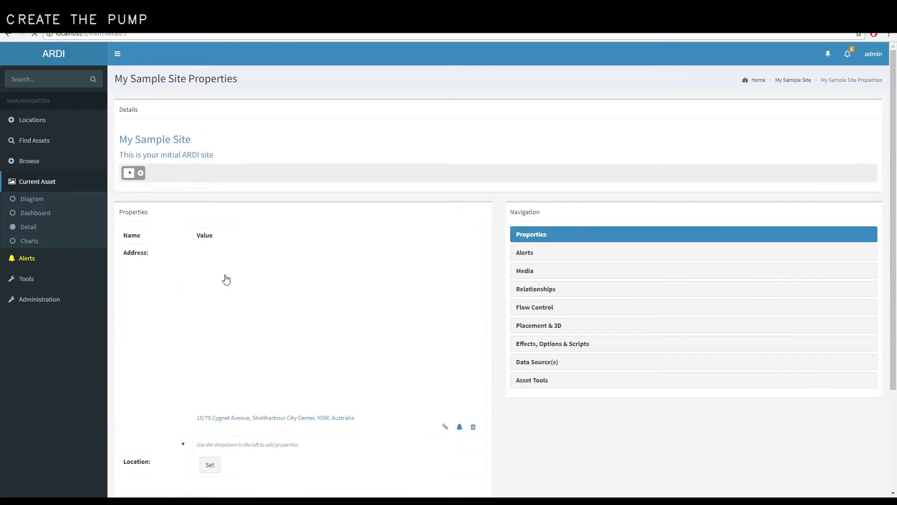
pyautogui.click(555, 327)
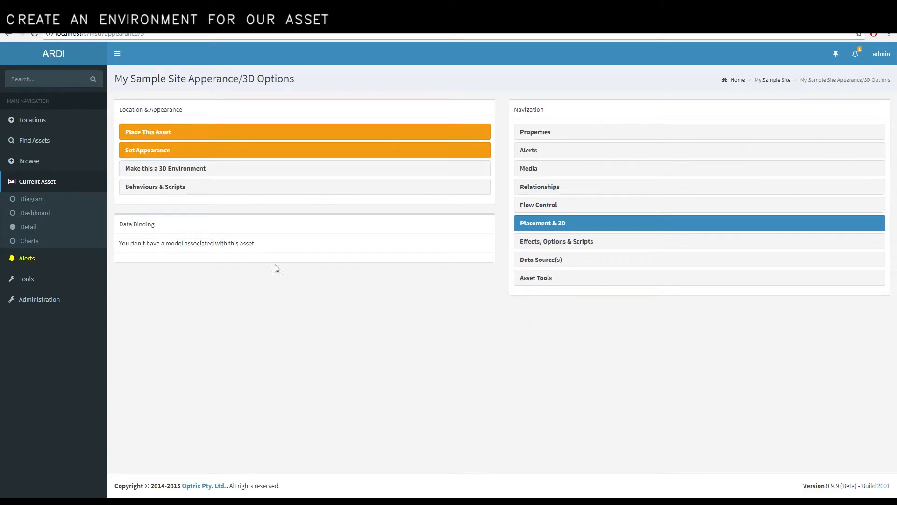
pyautogui.click(148, 176)
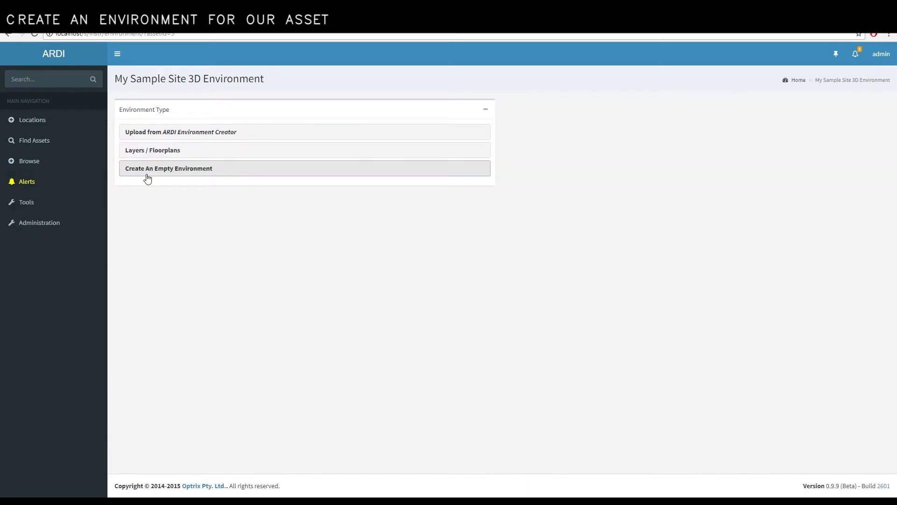
pyautogui.click(187, 172)
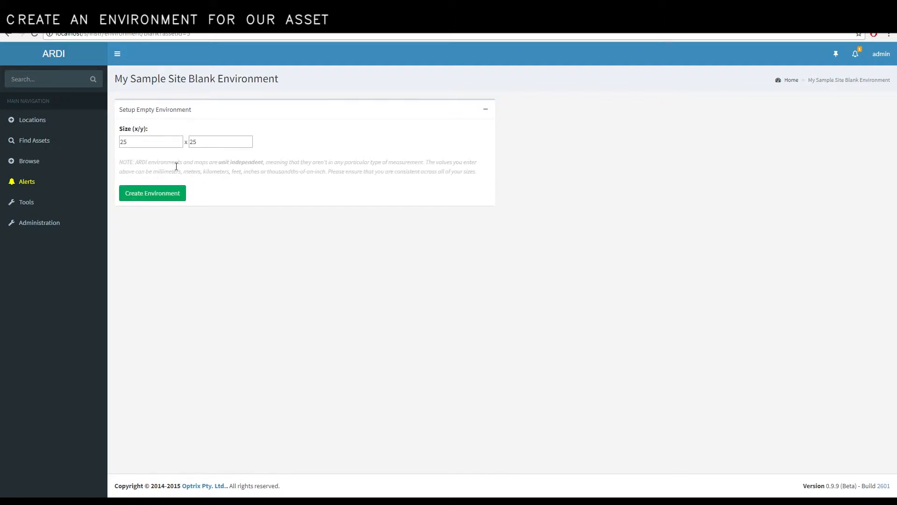
pyautogui.click(158, 200)
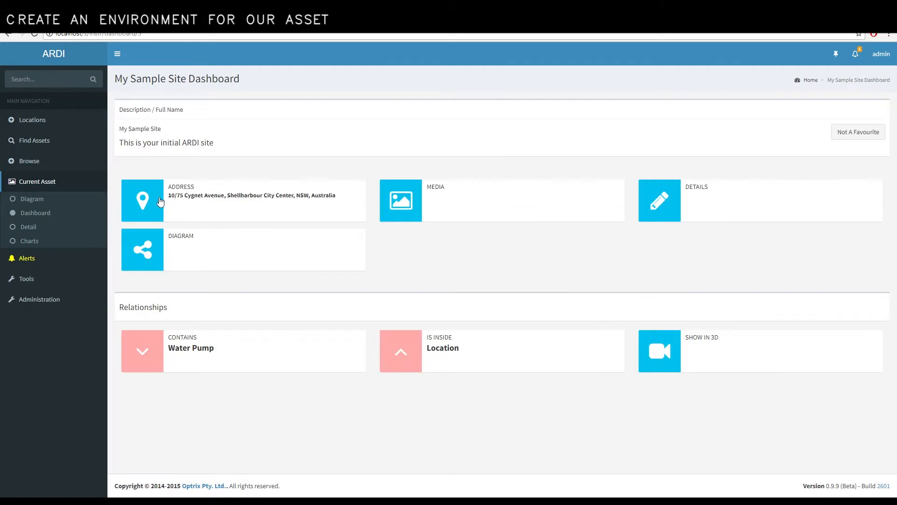
# Place the Water Pump on the site map at about 12.77, 11.81 and size it to about 5.17
pyautogui.click(31, 200)
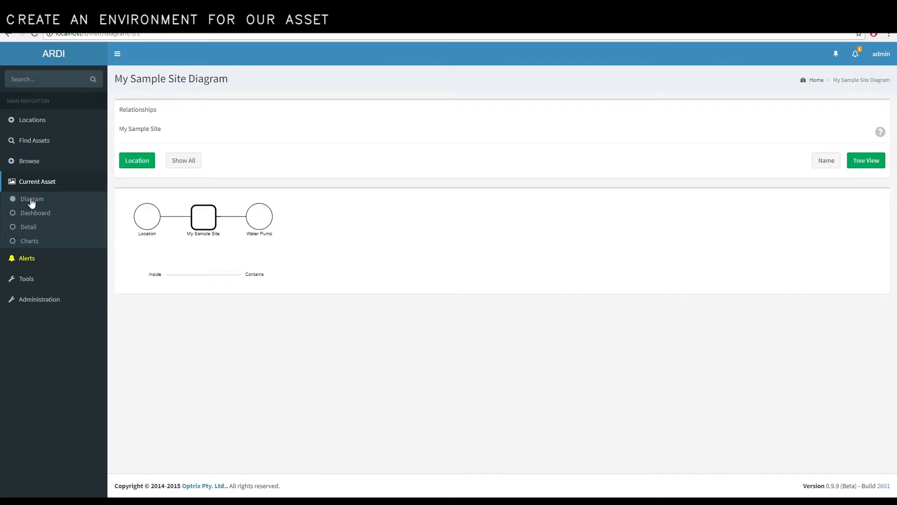
pyautogui.click(256, 216)
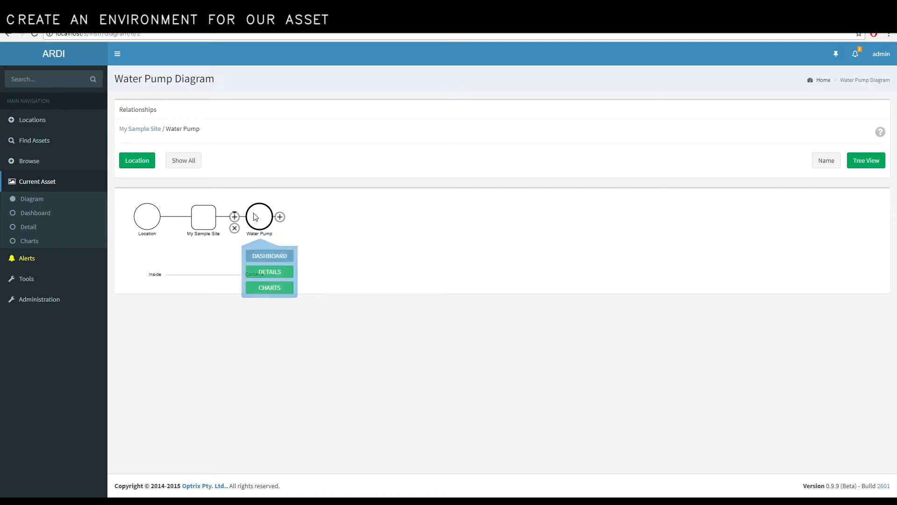
pyautogui.click(269, 272)
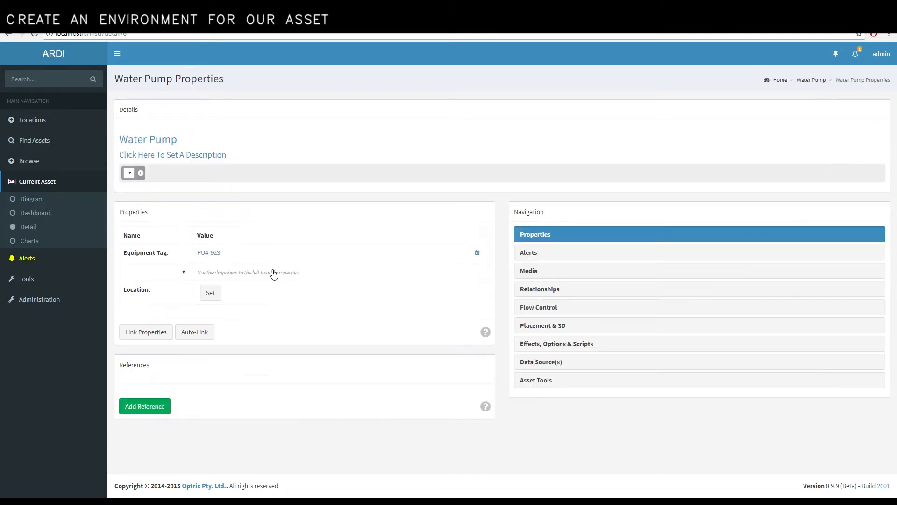
pyautogui.click(218, 293)
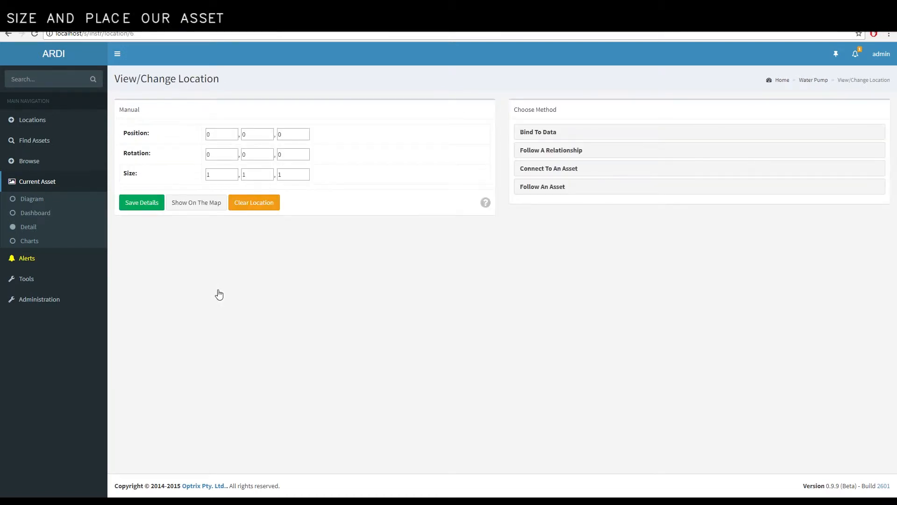
pyautogui.click(204, 203)
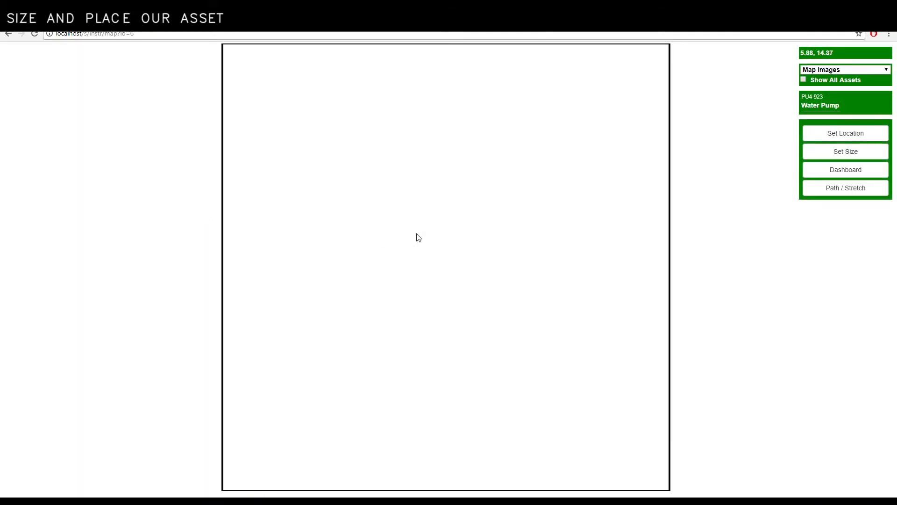
pyautogui.click(842, 138)
pyautogui.click(451, 281)
pyautogui.moveTo(464, 287); pyautogui.dragTo(499, 316)
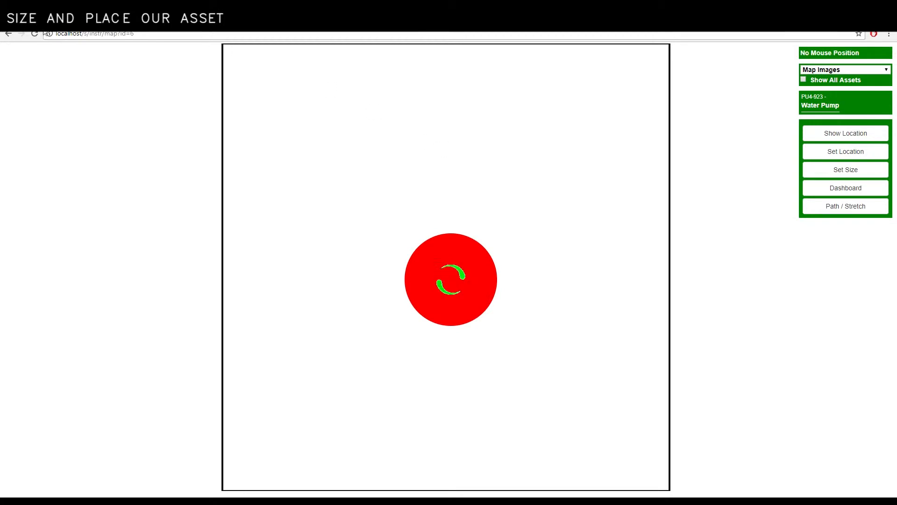
pyautogui.click(7, 36)
pyautogui.click(7, 36)
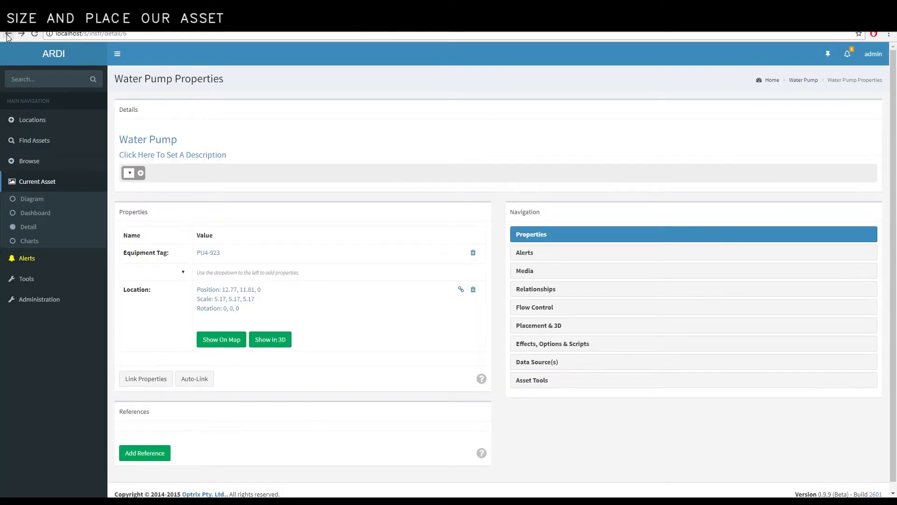
pyautogui.click(31, 199)
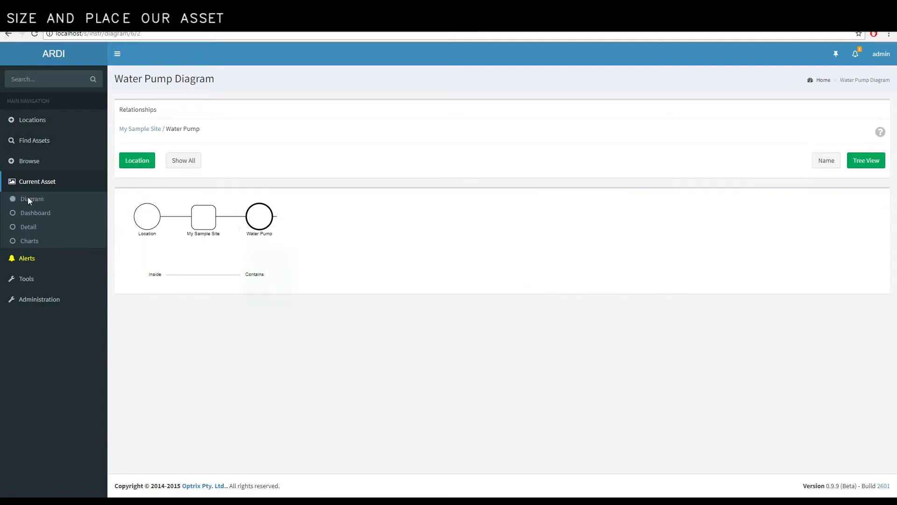
# Install the Fluid Transfer slurry pump Warman 12-10 package as a new 3D model
pyautogui.click(55, 300)
pyautogui.click(149, 136)
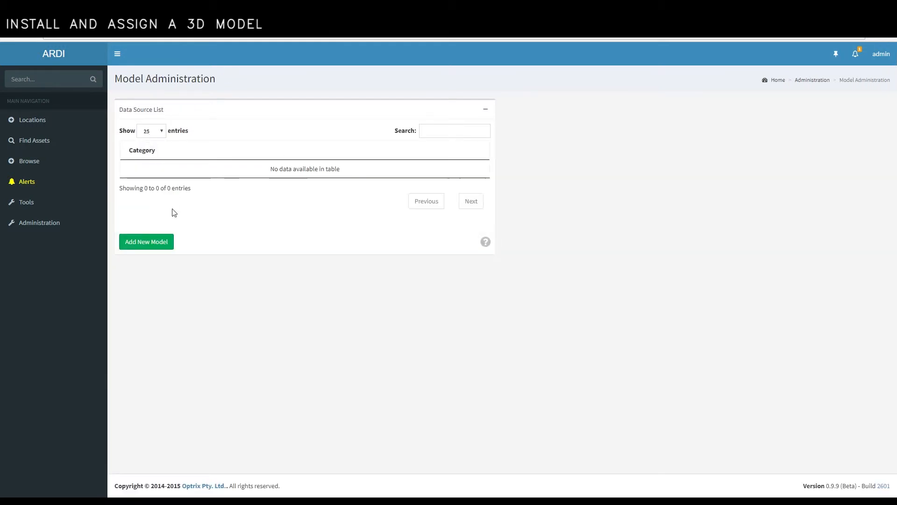
pyautogui.click(156, 246)
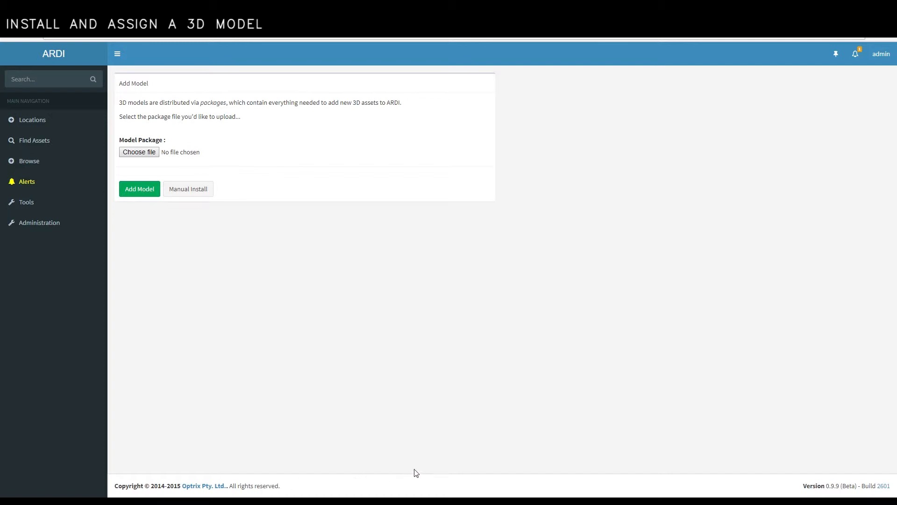
pyautogui.click(139, 152)
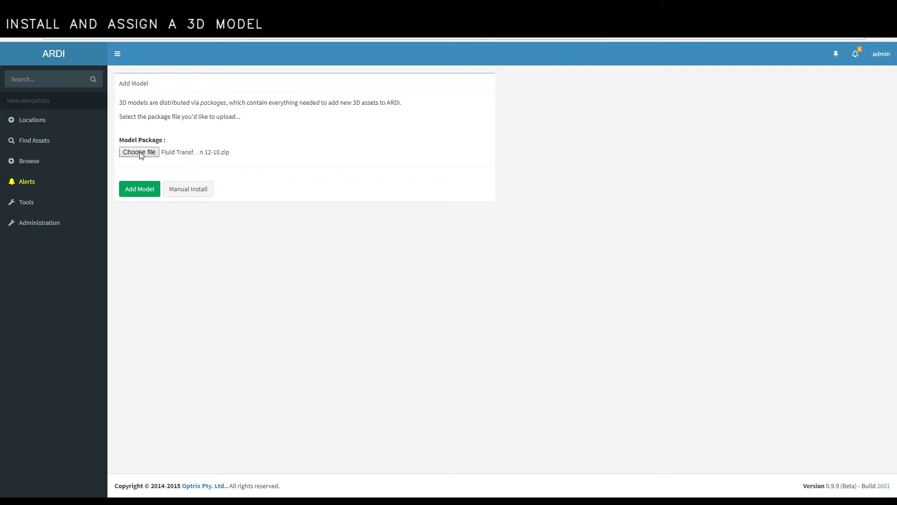
pyautogui.click(145, 194)
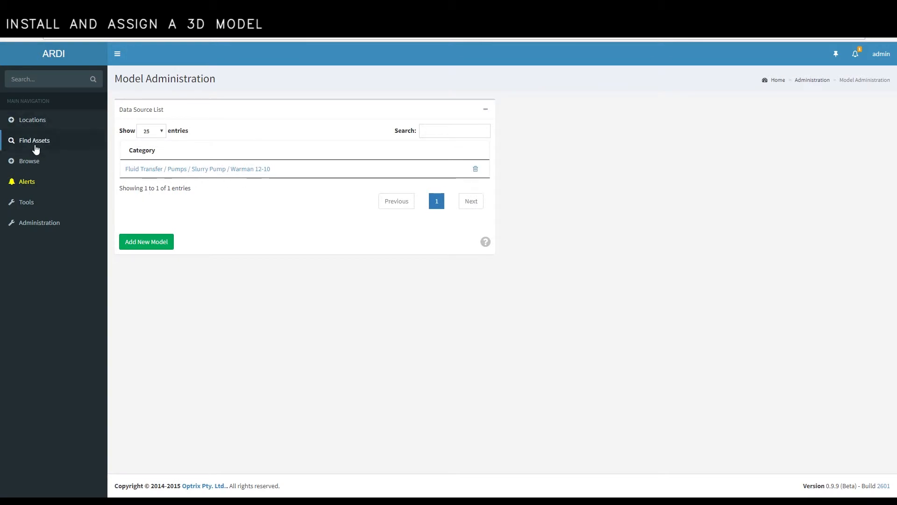
# Find the Water Pump inside My Sample Site and open its 3D appearance settings
pyautogui.click(30, 161)
pyautogui.click(38, 183)
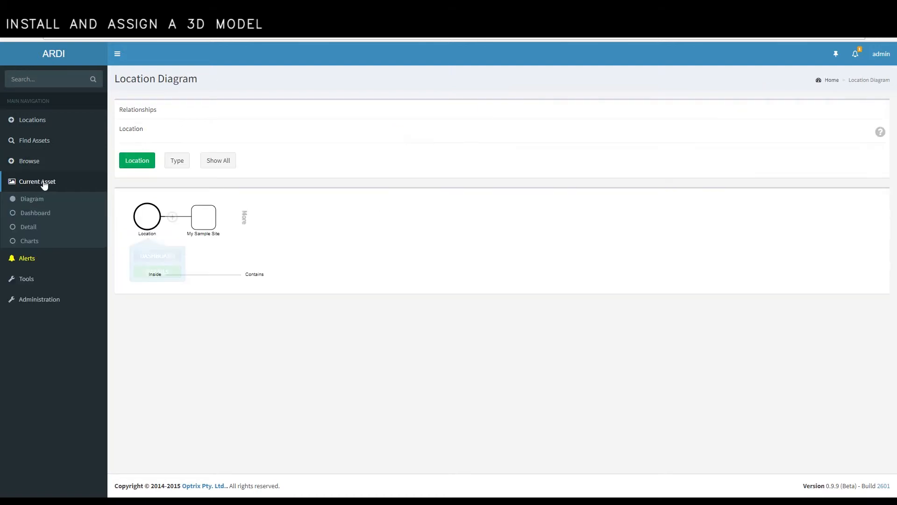
pyautogui.click(209, 225)
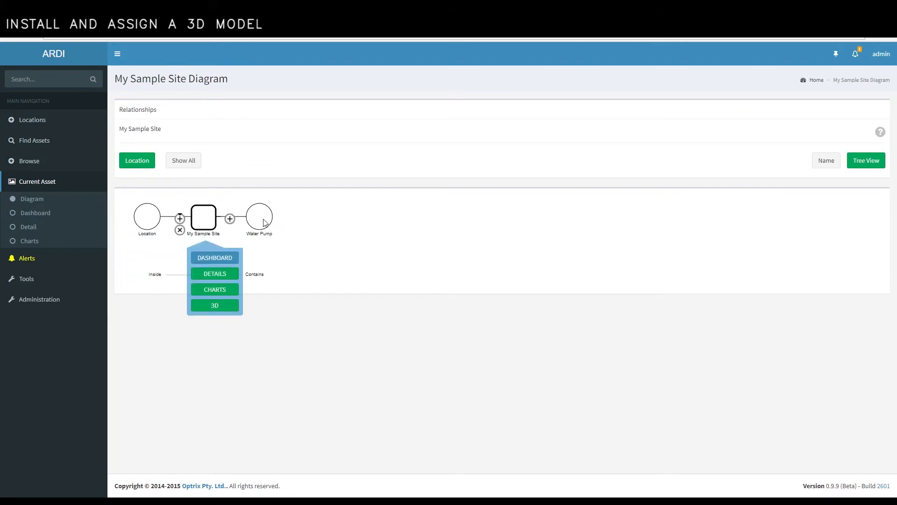
pyautogui.click(260, 223)
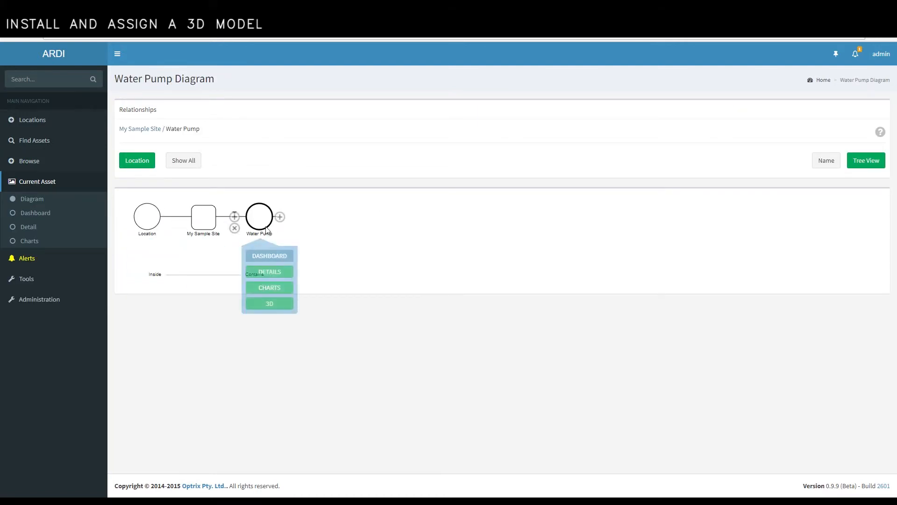
pyautogui.click(279, 276)
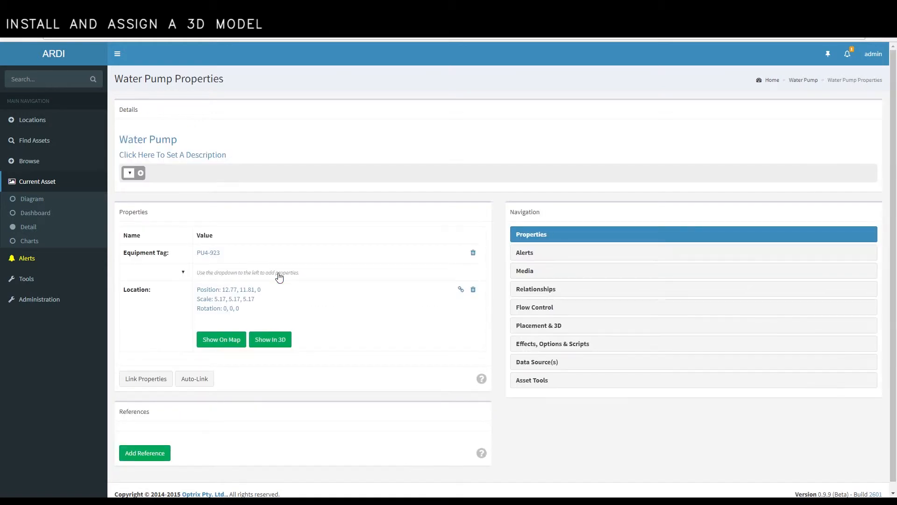
pyautogui.click(582, 332)
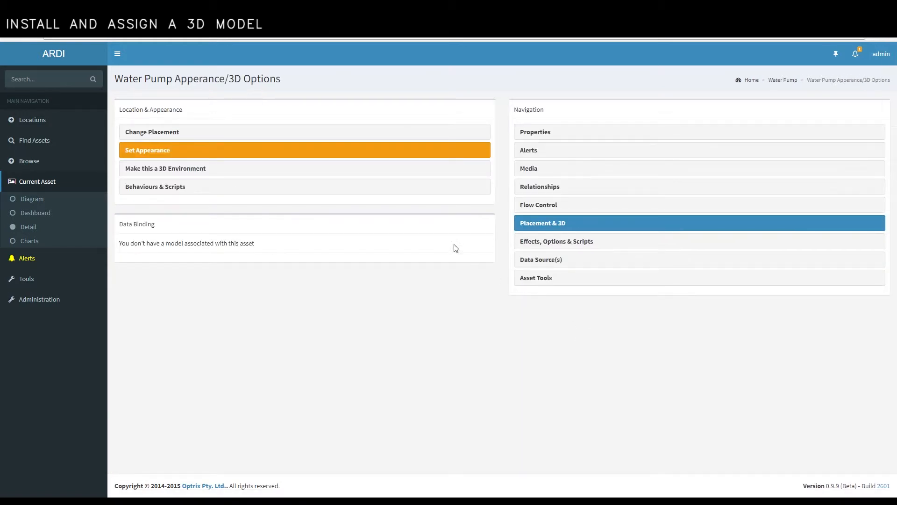
pyautogui.click(182, 151)
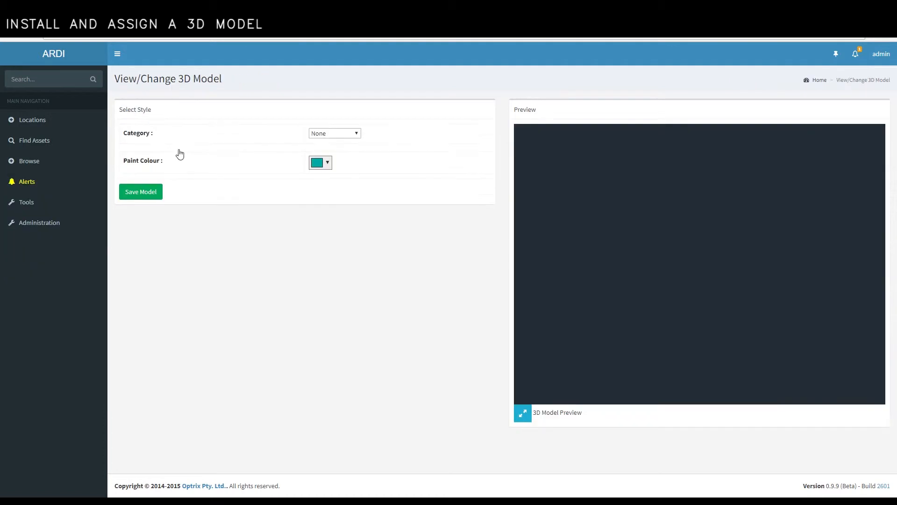
# Assign the Fluid Transfer, Pumps, Slurry Pump, Warman 12-10 model with the Default skin to the Water Pump and save it
pyautogui.click(357, 135)
pyautogui.press('Down')
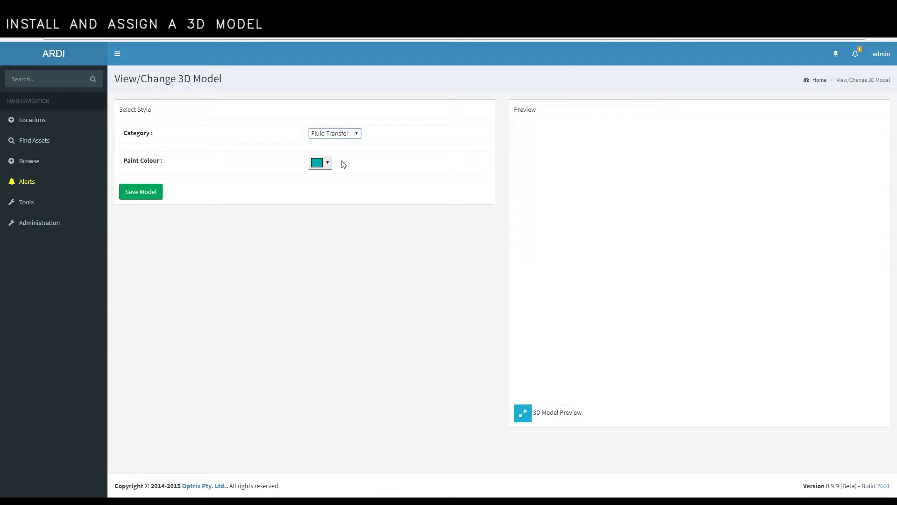
pyautogui.click(334, 153)
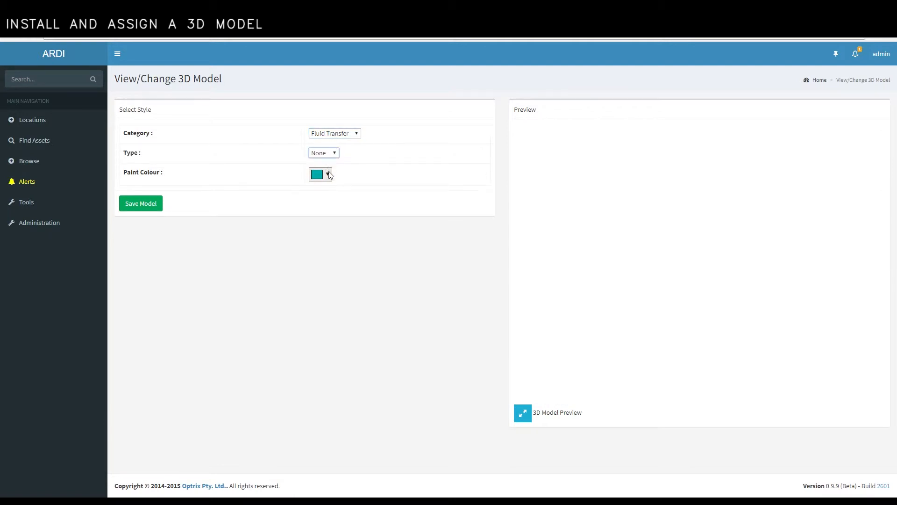
pyautogui.click(337, 173)
pyautogui.click(339, 188)
pyautogui.click(340, 190)
pyautogui.click(344, 213)
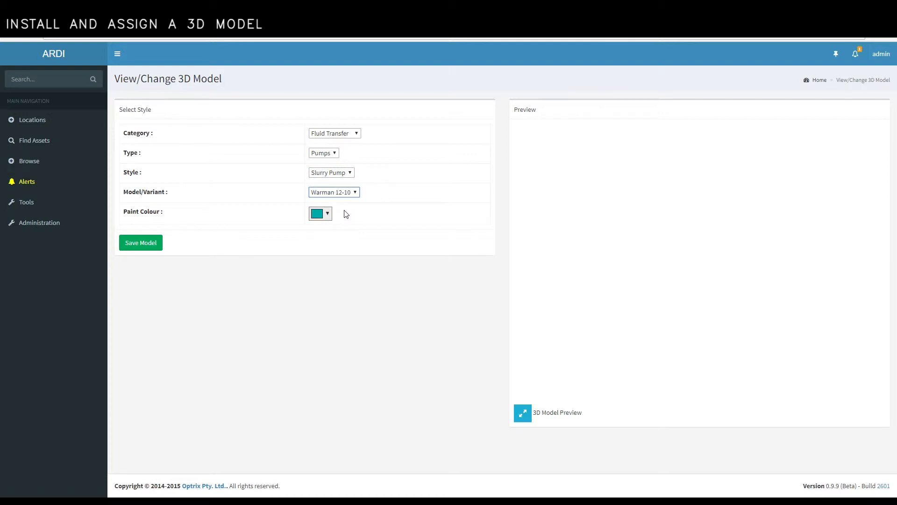
pyautogui.click(342, 213)
pyautogui.click(341, 260)
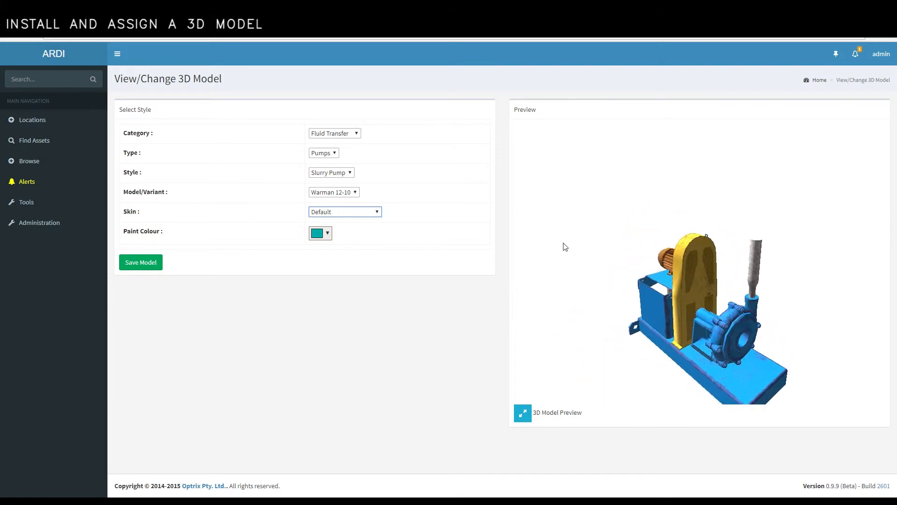
pyautogui.click(146, 262)
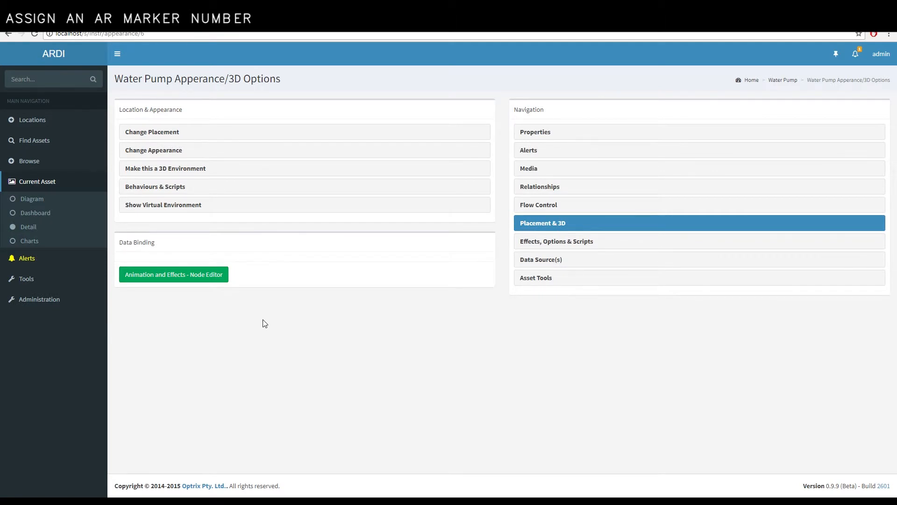
# Add an AR Marker property with marker ID 32 to the Water Pump's details and save it
pyautogui.click(37, 203)
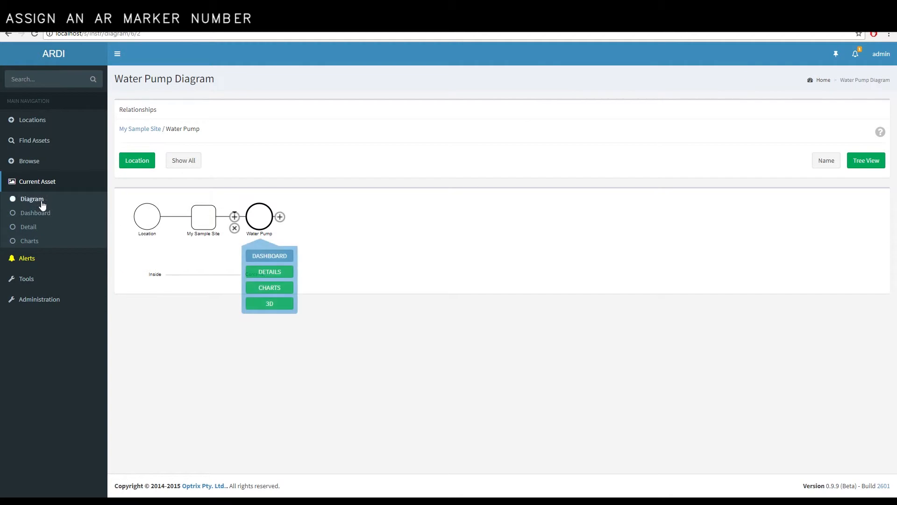
pyautogui.click(273, 275)
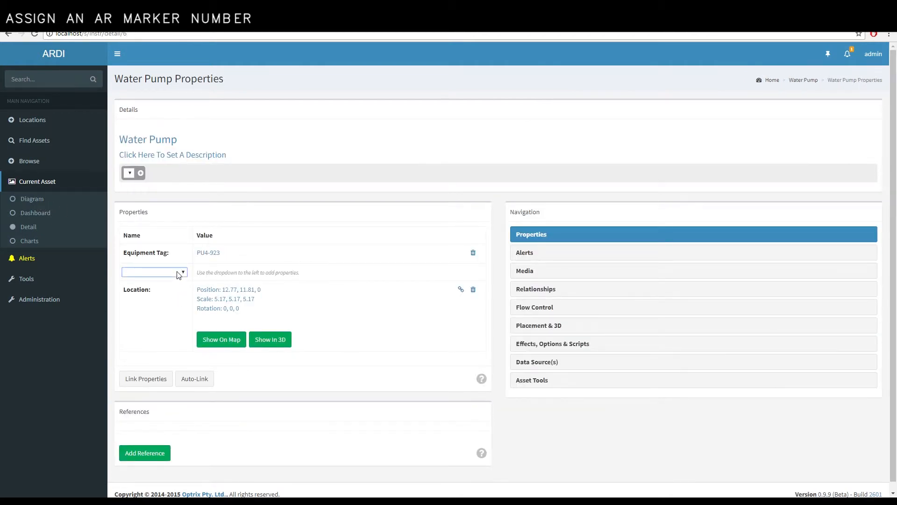
pyautogui.click(165, 304)
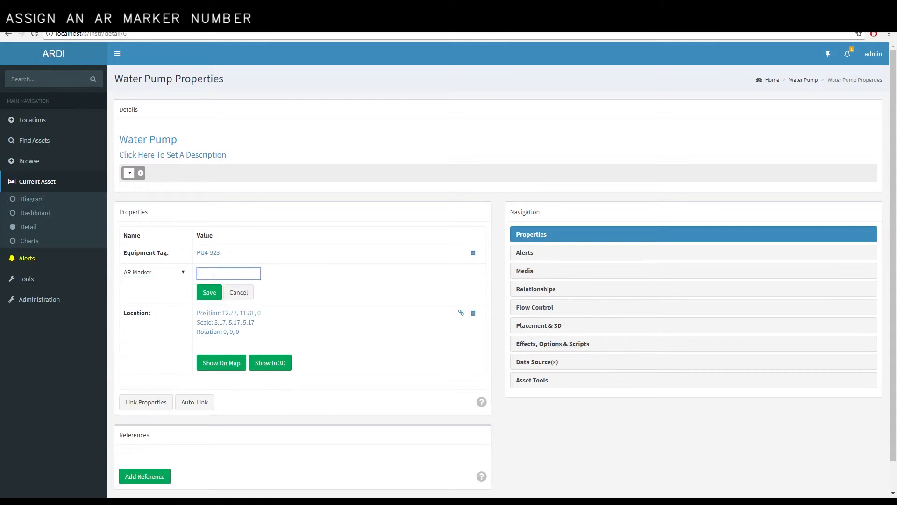
pyautogui.click(207, 294)
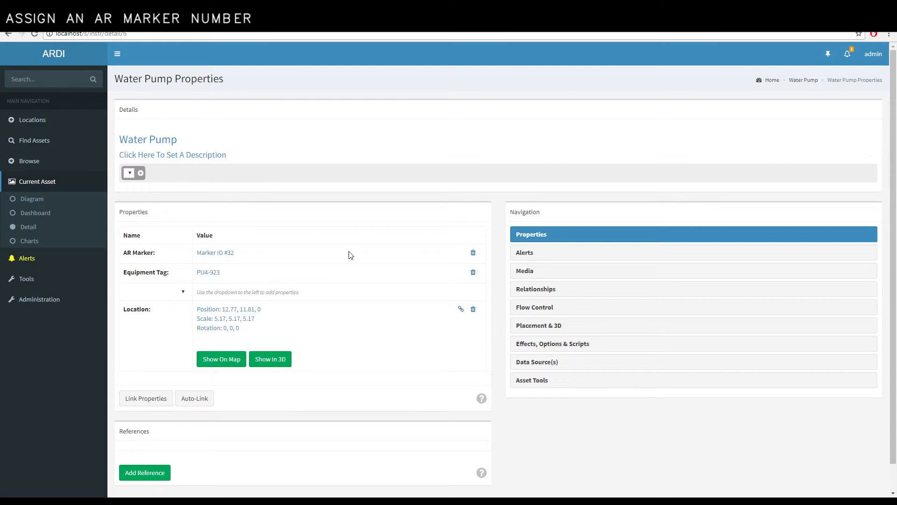
# Start a new property named Temperature with the type An Analogue Value or Measurement
pyautogui.click(53, 300)
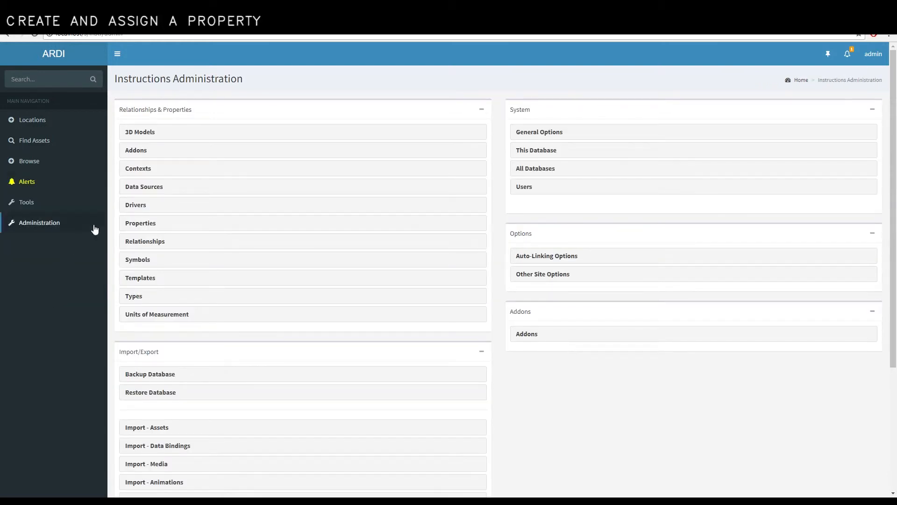
pyautogui.click(141, 226)
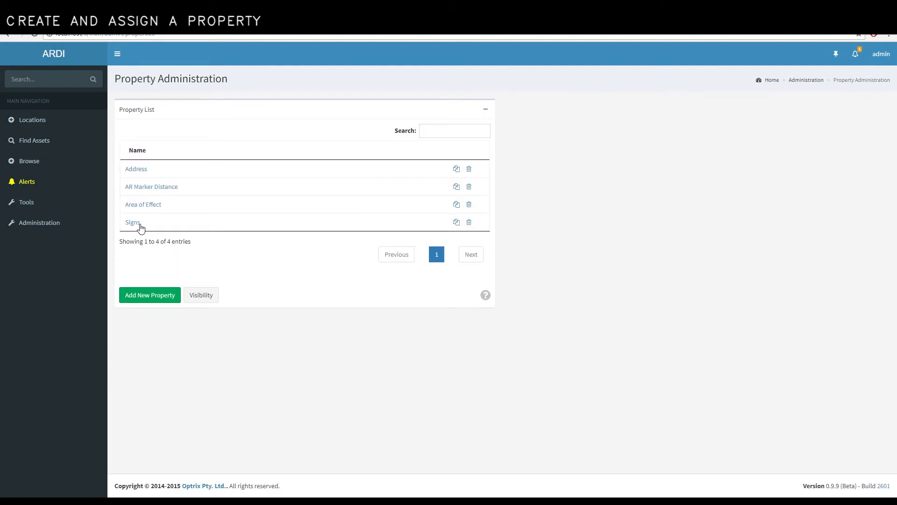
pyautogui.click(153, 295)
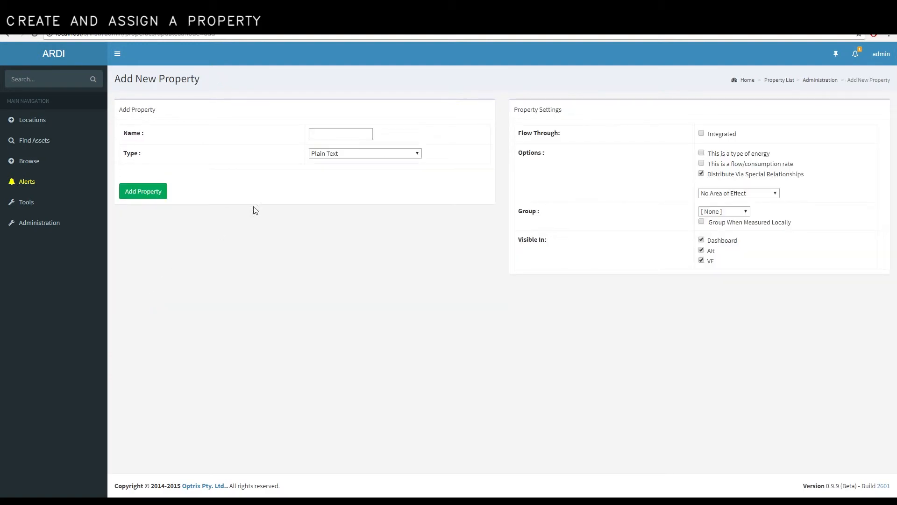
pyautogui.click(337, 139)
pyautogui.write('Temperature')
pyautogui.click(343, 157)
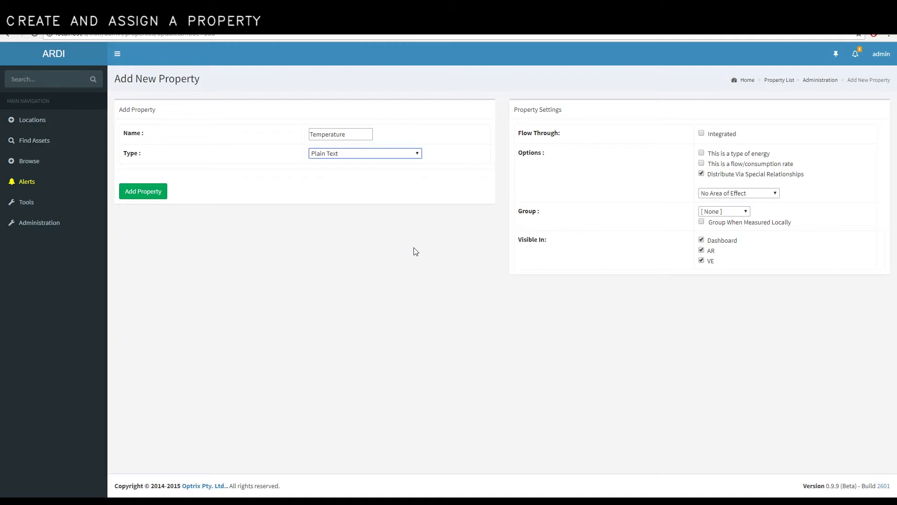
pyautogui.press('Down')
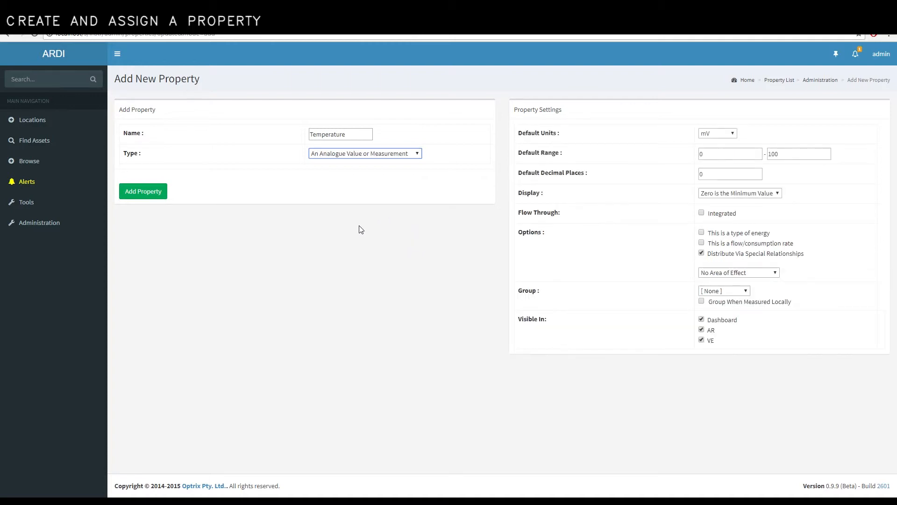
# Set the Temperature property's default units to Deg C, upper range to 150 and decimal places to 1, and add the property
pyautogui.click(718, 135)
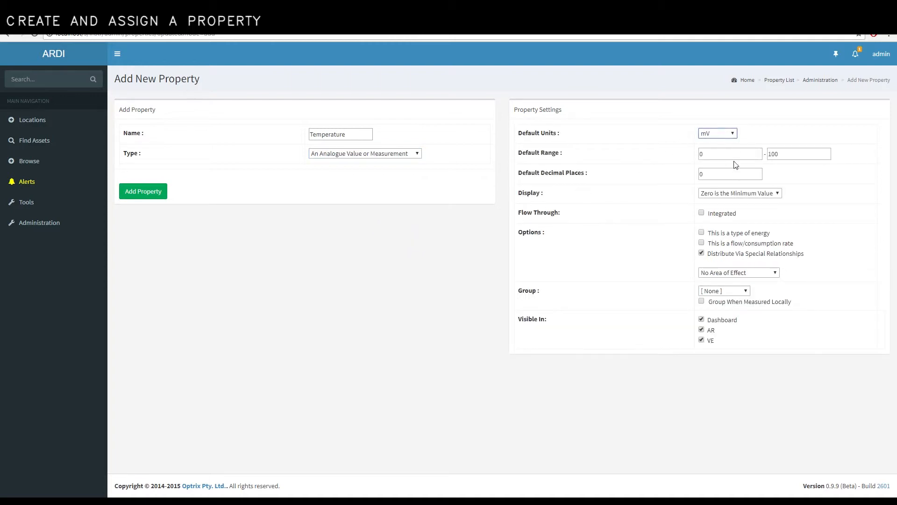
pyautogui.press('Down')
pyautogui.moveTo(783, 159); pyautogui.dragTo(756, 162)
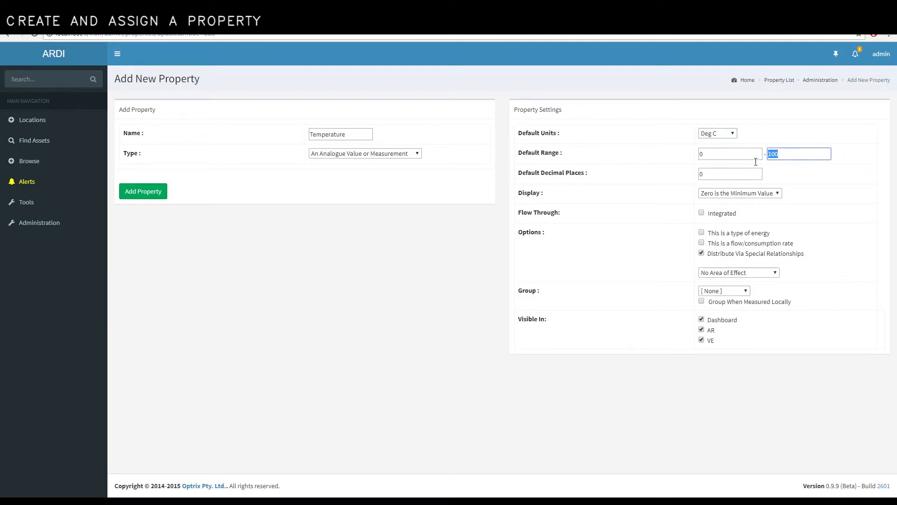
pyautogui.write('150')
pyautogui.moveTo(709, 178); pyautogui.dragTo(688, 179)
pyautogui.press('Tab')
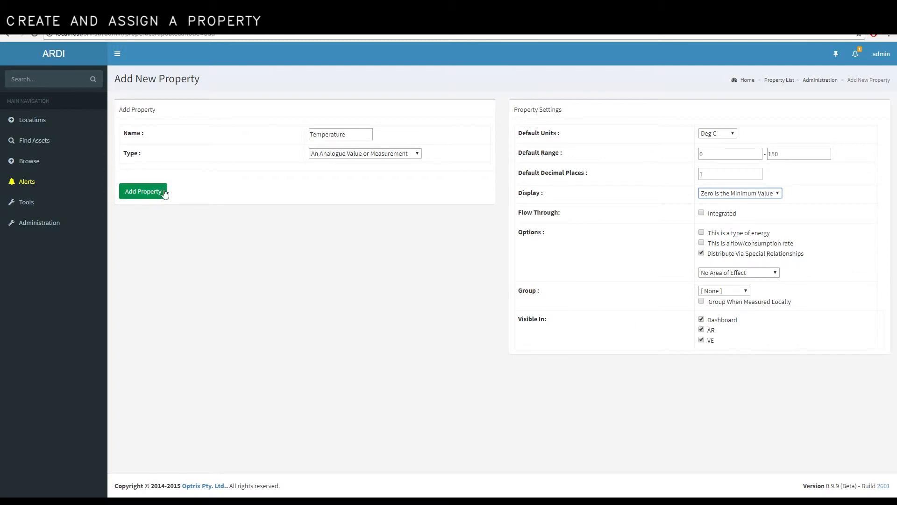
pyautogui.click(144, 194)
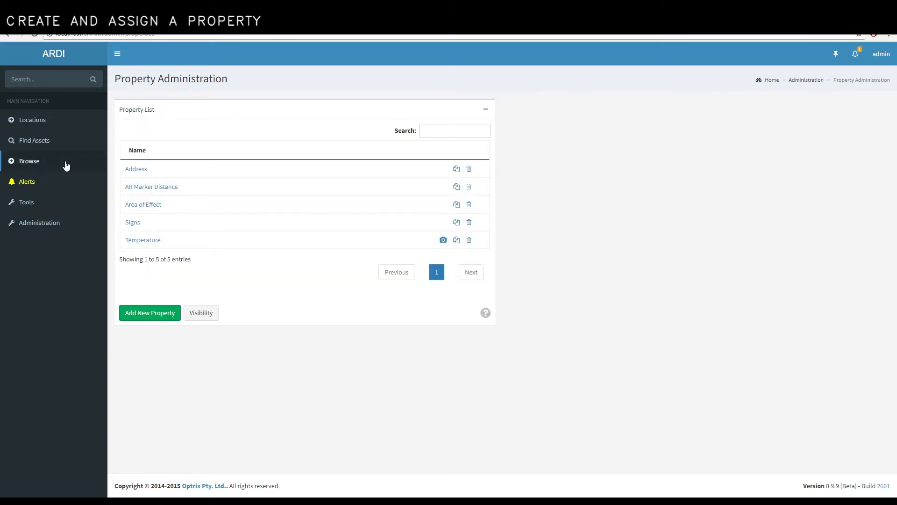
# Search for "Pump", open the Water Pump for editing, and give it a Temperature property of 25.6
pyautogui.click(35, 84)
pyautogui.write('Pump')
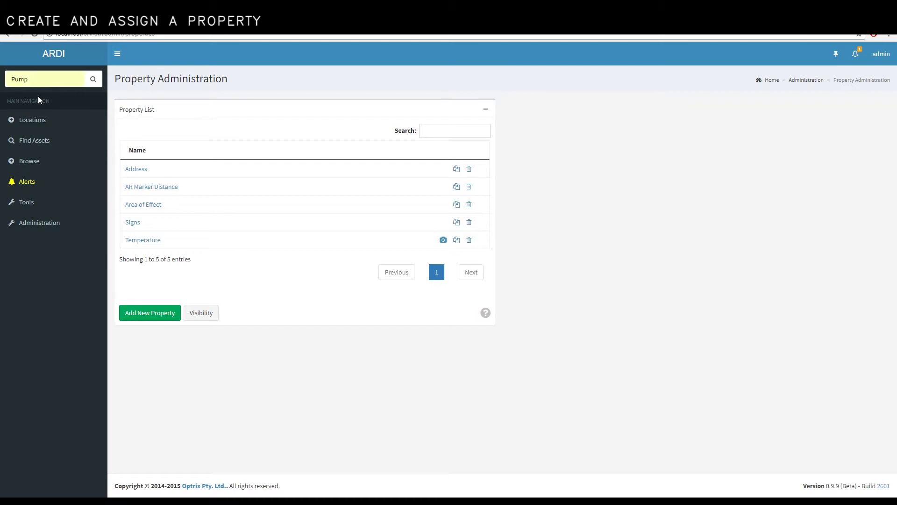
pyautogui.click(94, 80)
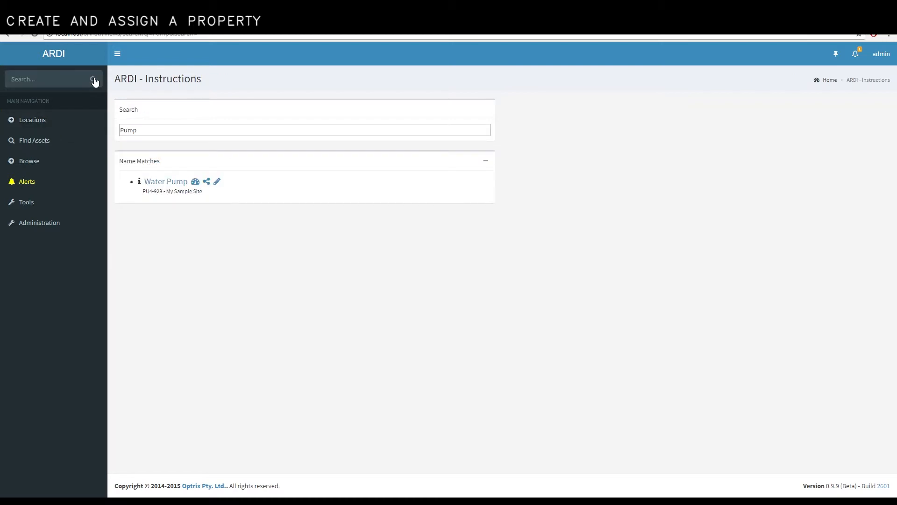
pyautogui.click(218, 182)
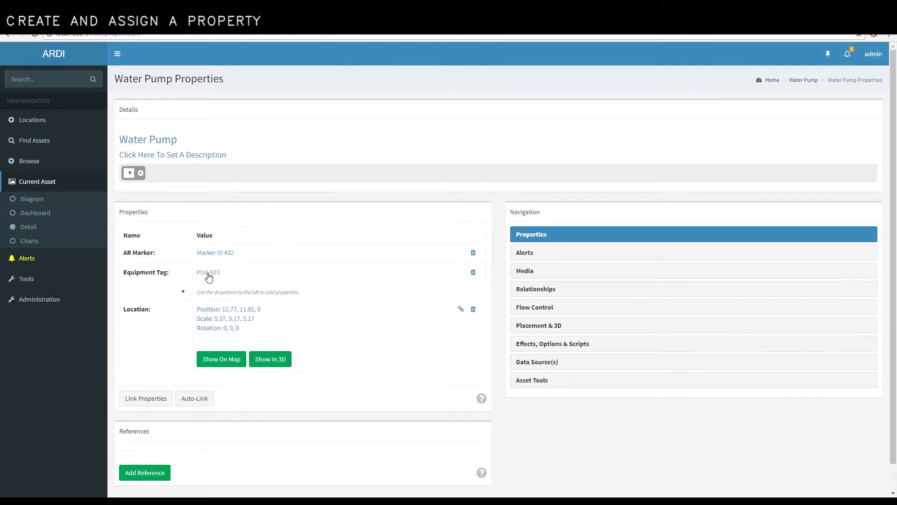
pyautogui.click(181, 293)
pyautogui.click(158, 356)
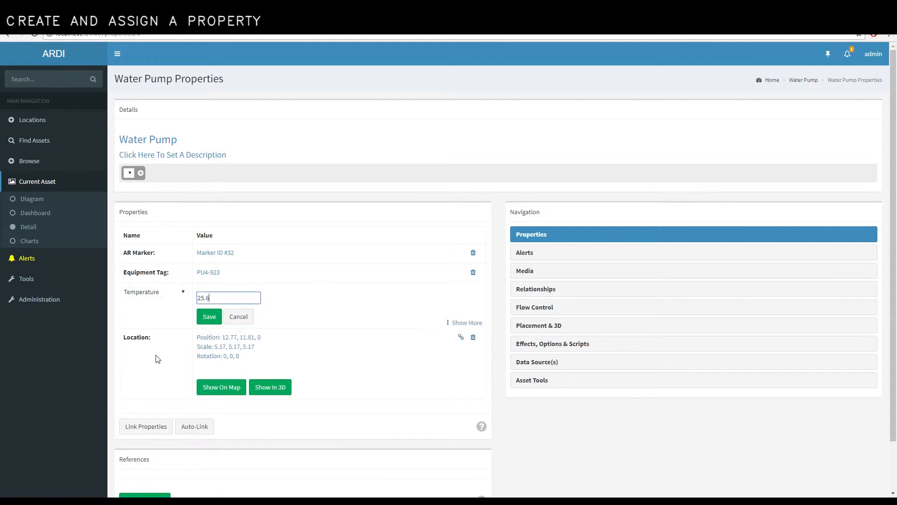
pyautogui.click(215, 318)
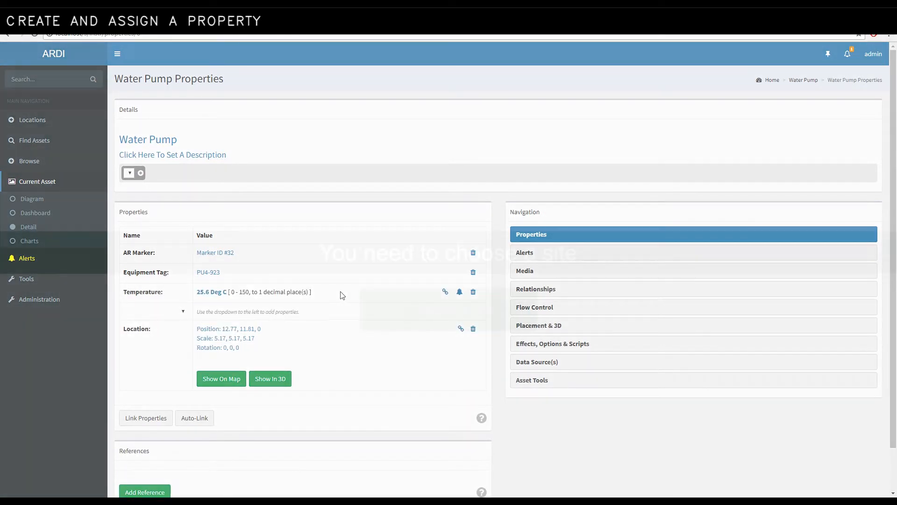
pyautogui.scroll(-1, 341, 299)
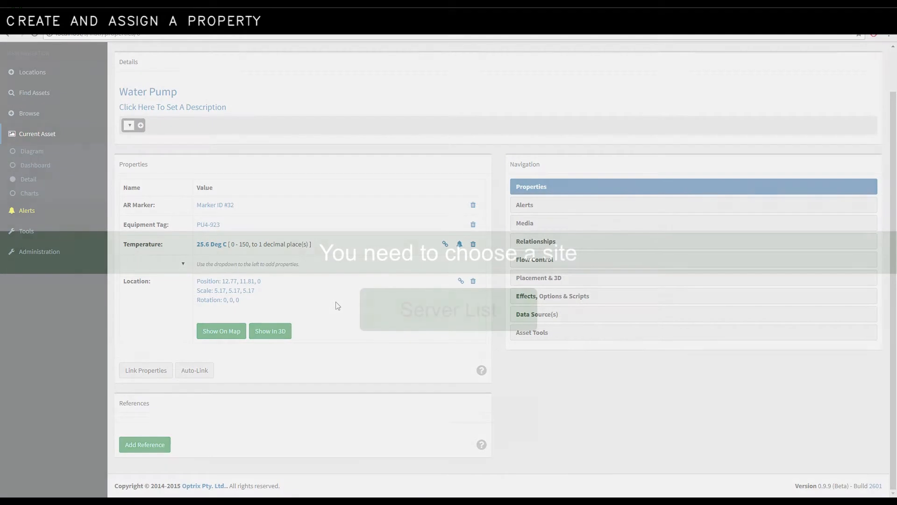
pyautogui.scroll(1, 339, 306)
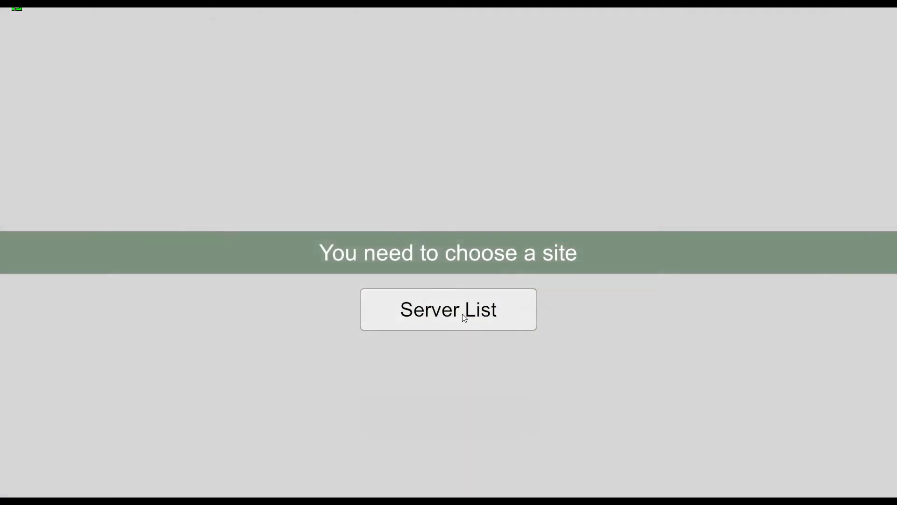
# Switch to the ARDI 3D client and add a server with the web address localhost to its server list
pyautogui.click(462, 314)
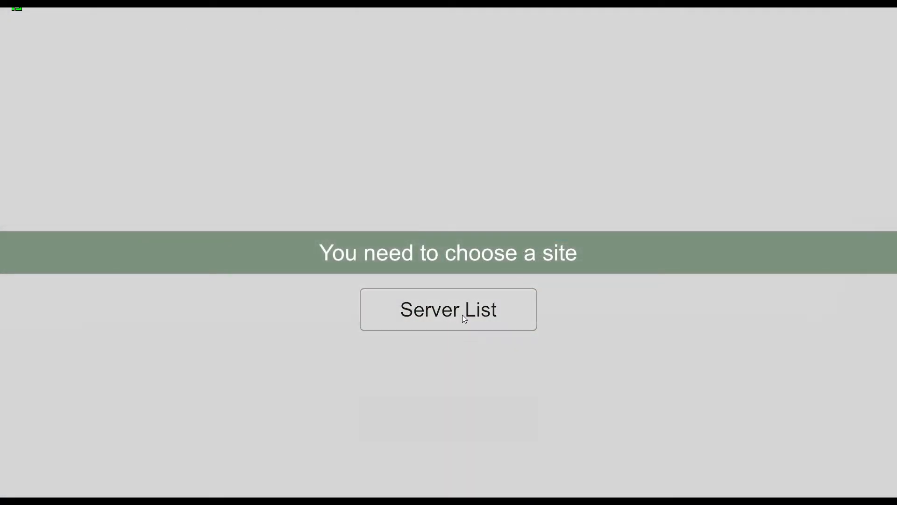
pyautogui.click(471, 410)
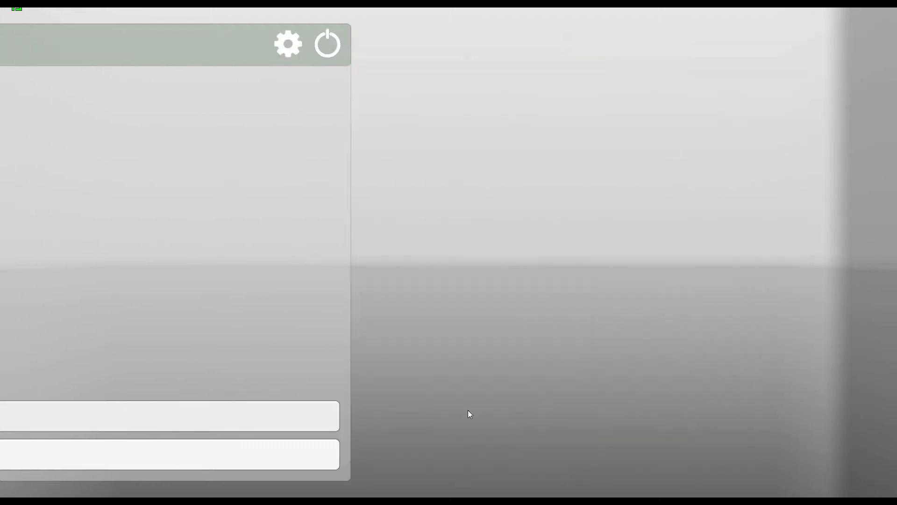
pyautogui.click(295, 187)
pyautogui.write('localhost')
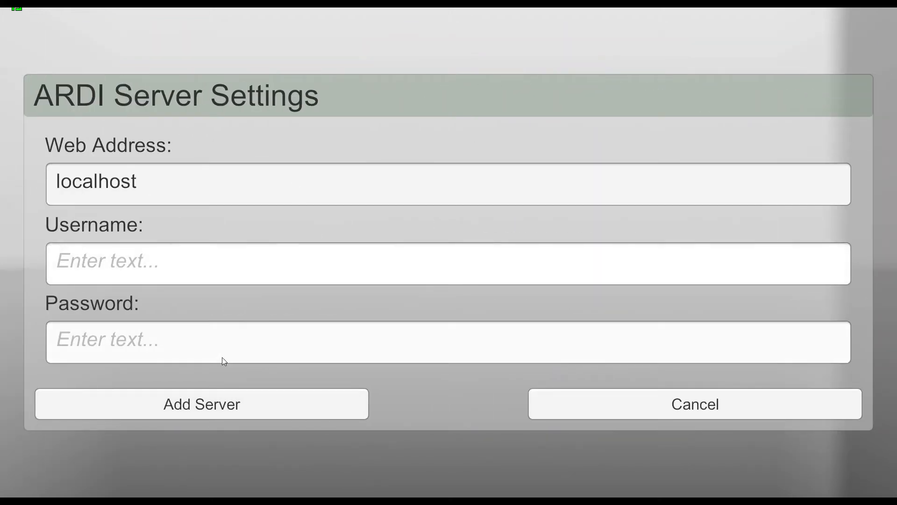
pyautogui.click(204, 409)
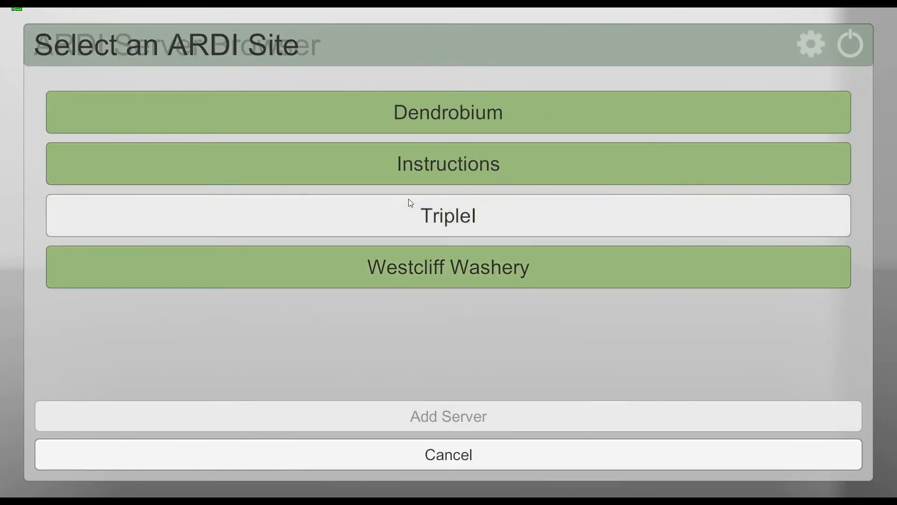
# Choose the Instructions site, close the server browser, and select the Water Pump in the 3D scene to show its details
pyautogui.click(428, 165)
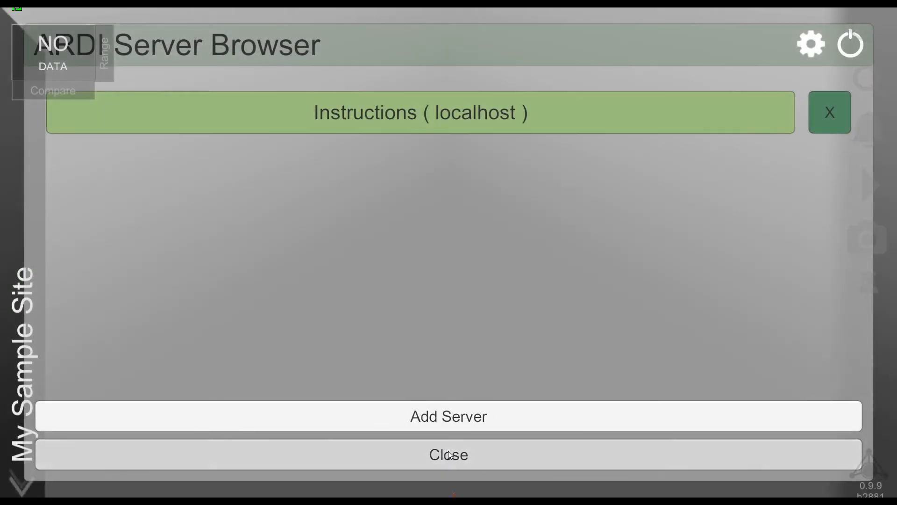
pyautogui.click(448, 453)
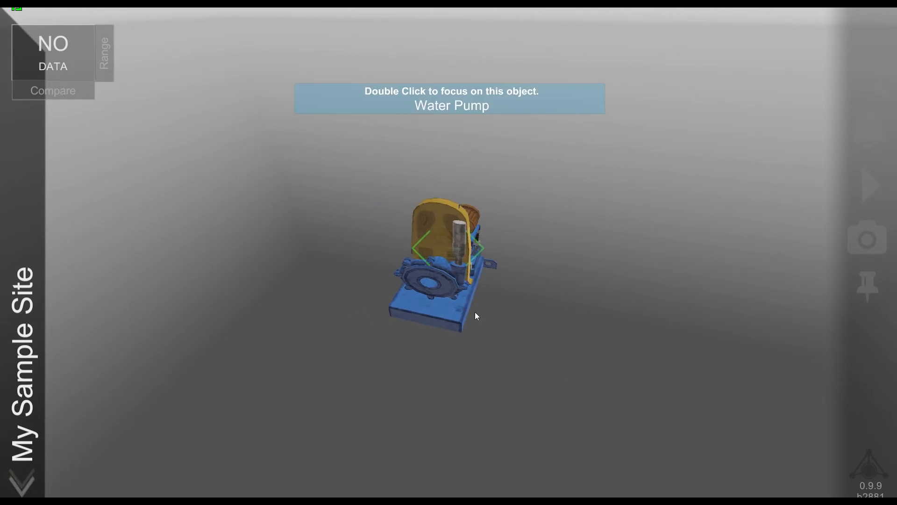
pyautogui.click(463, 291)
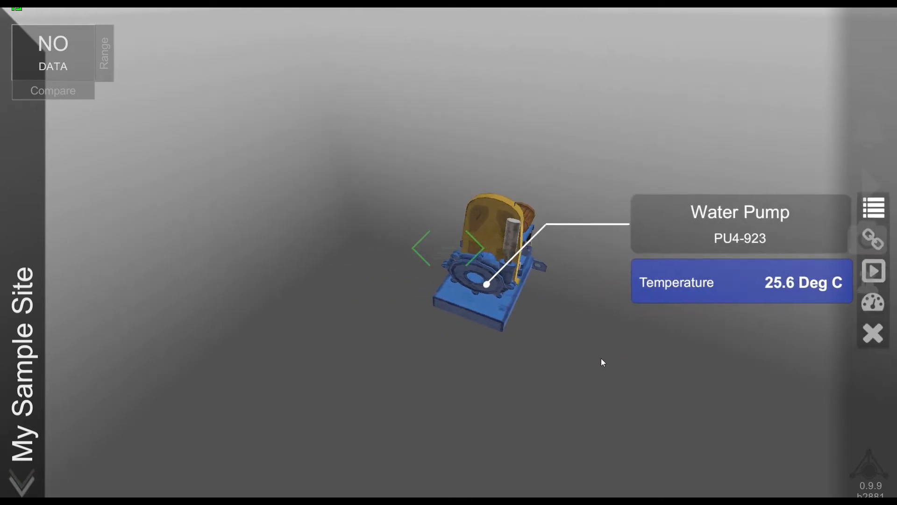
# Open the Water Pump for placement editing and scale it to about 2.573 width and 3.895 height
pyautogui.moveTo(571, 360); pyautogui.dragTo(546, 364)
pyautogui.press('e')
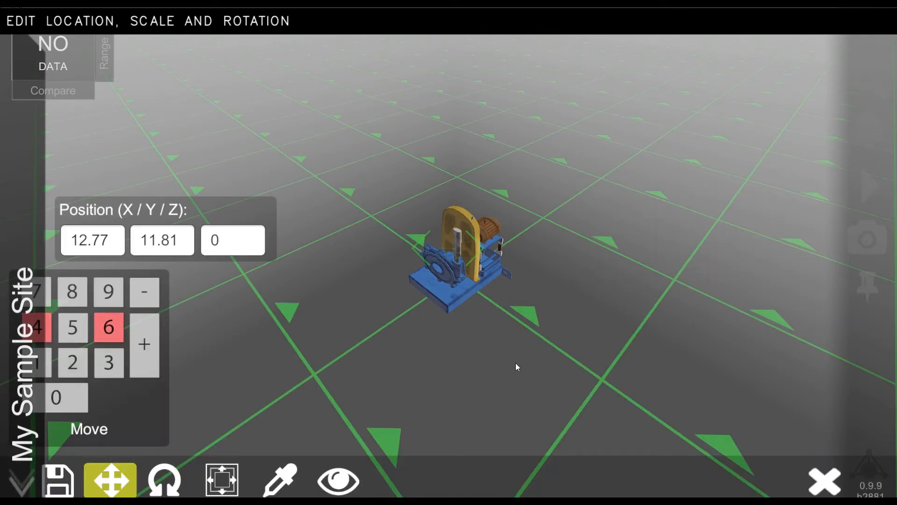
pyautogui.click(223, 481)
pyautogui.moveTo(321, 372); pyautogui.dragTo(441, 337)
pyautogui.press('KP_6')
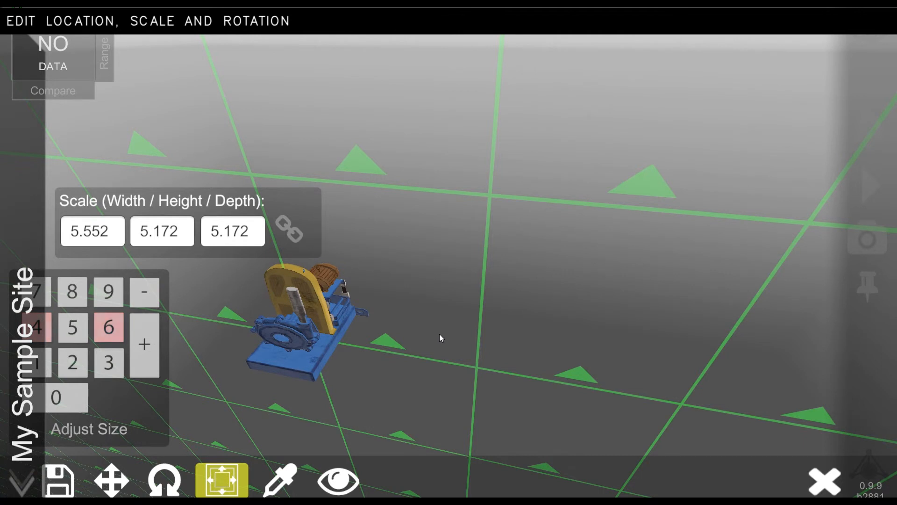
pyautogui.press('KP_4')
pyautogui.press('KP_4')
pyautogui.press('KP_2')
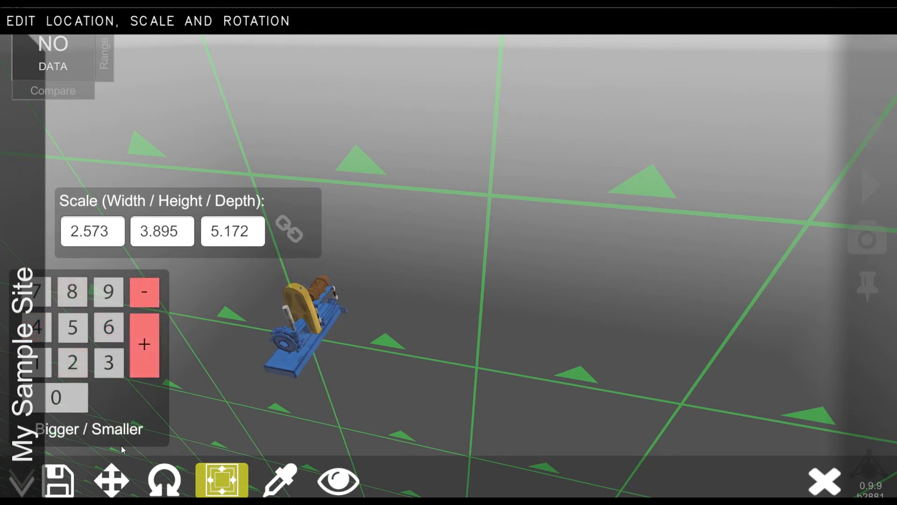
# Move the Water Pump along the X axis to a position of about 12.69
pyautogui.click(111, 475)
pyautogui.press('KP_4')
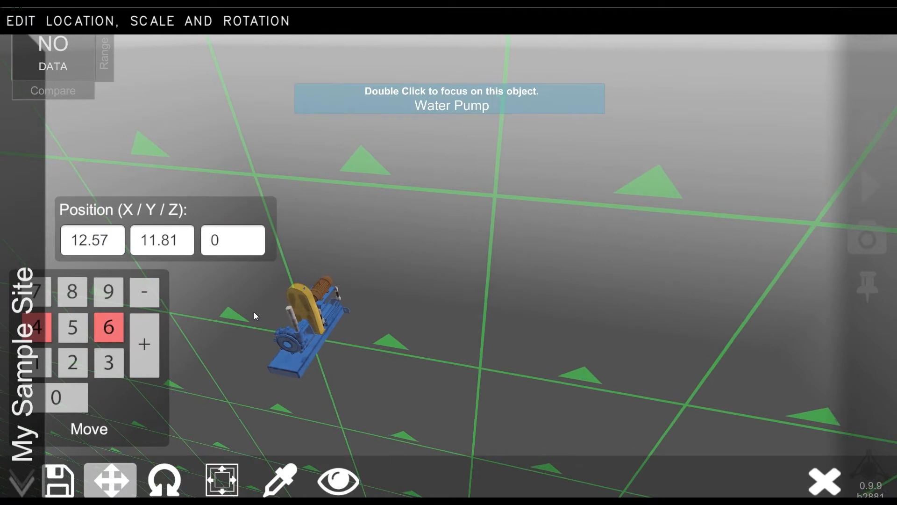
pyautogui.press('KP_6')
pyautogui.press('KP_4')
pyautogui.press('KP_6')
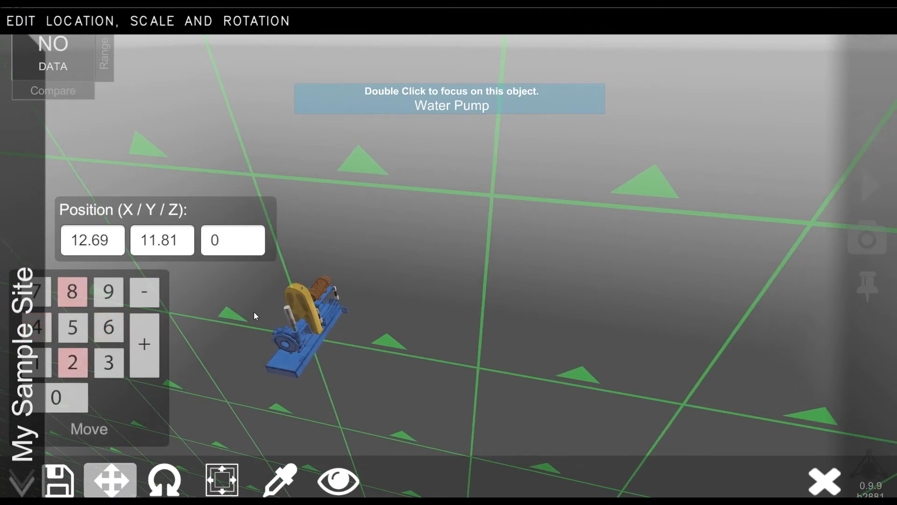
# Rotate the Water Pump and save its new placement, closing its details
pyautogui.click(164, 479)
pyautogui.moveTo(385, 138); pyautogui.dragTo(383, 252)
pyautogui.press('KP_4')
pyautogui.press('KP_6')
pyautogui.click(63, 476)
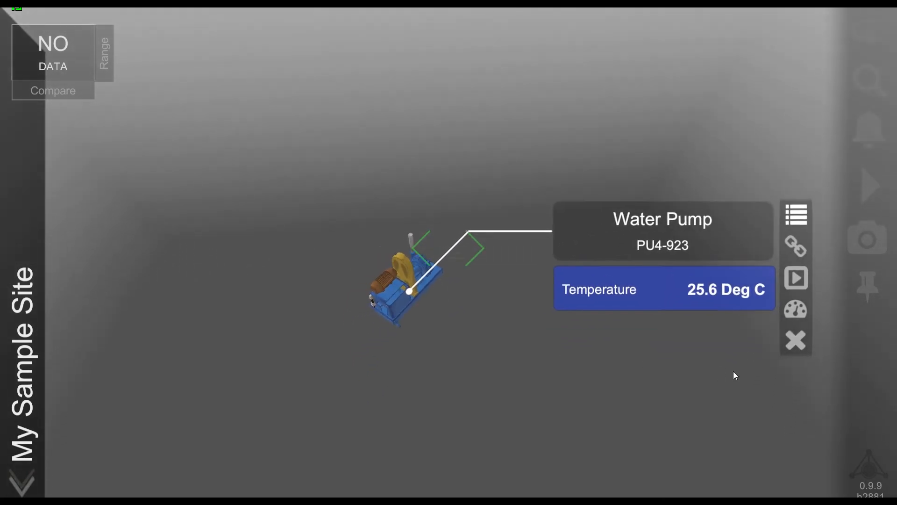
pyautogui.click(786, 344)
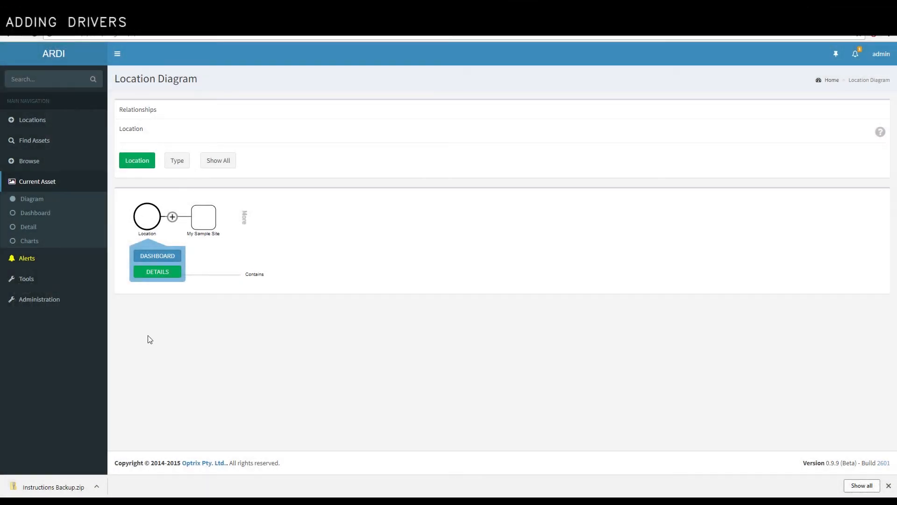
# Switch to the ARDI web administration and add the Text File Data Live Driver, leaving its address and port automatic
pyautogui.click(33, 301)
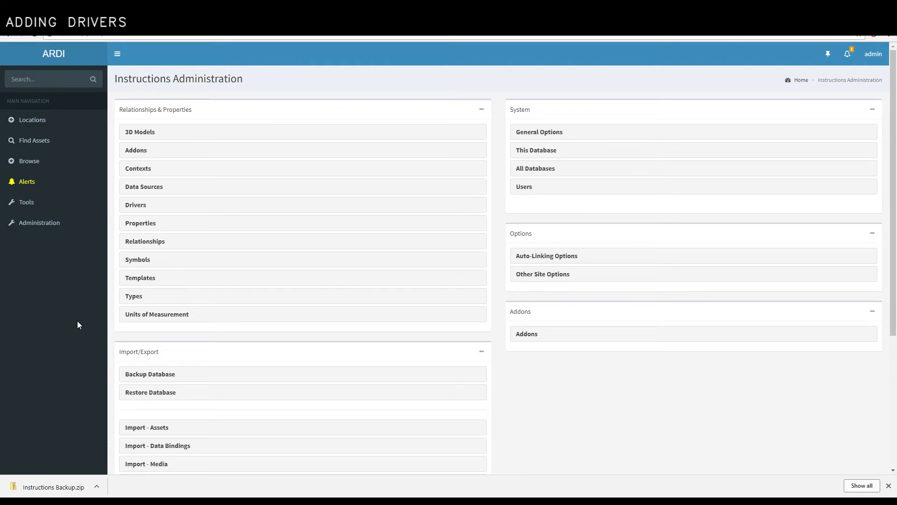
pyautogui.click(145, 209)
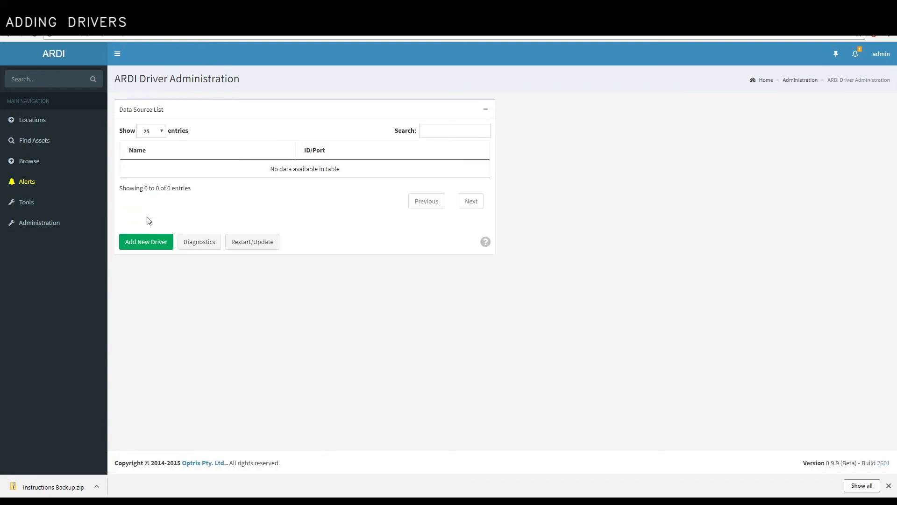
pyautogui.click(143, 242)
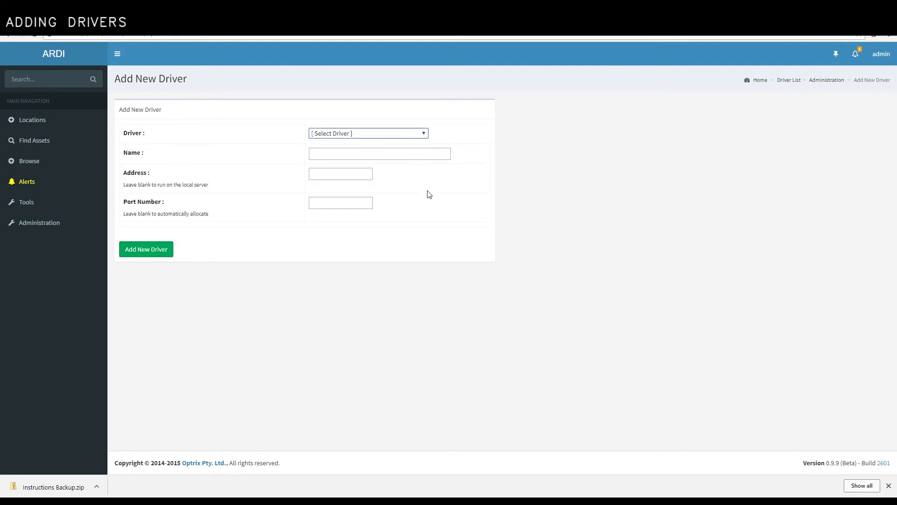
pyautogui.click(359, 232)
pyautogui.click(162, 255)
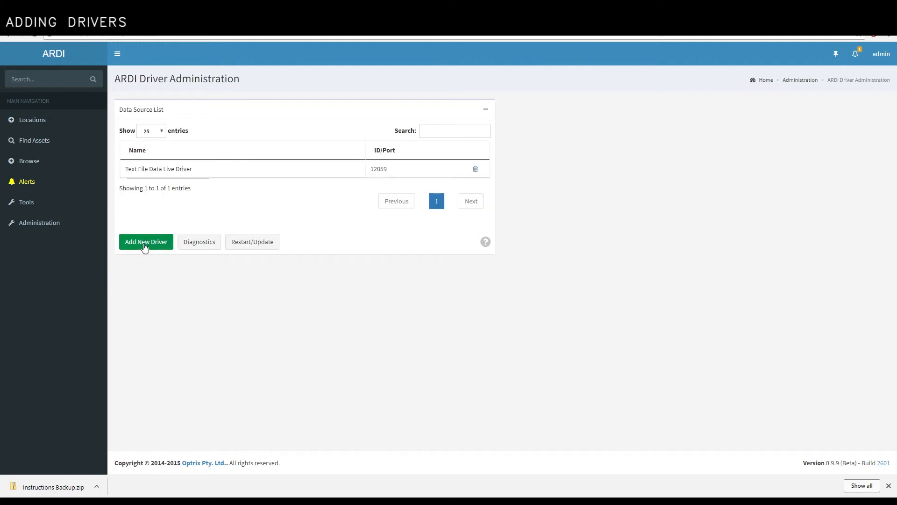
# Add the Text File Historian Driver to the driver list, leaving its address and port automatic
pyautogui.click(167, 246)
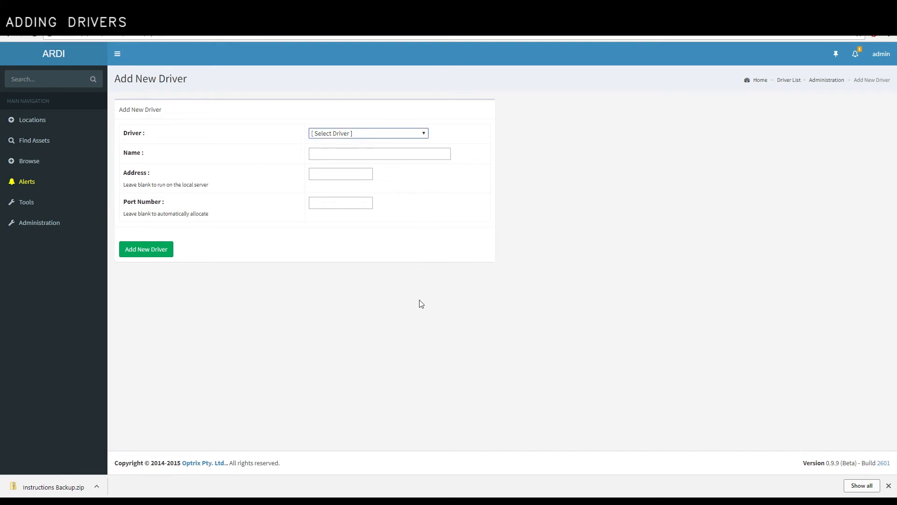
pyautogui.click(369, 301)
pyautogui.click(155, 257)
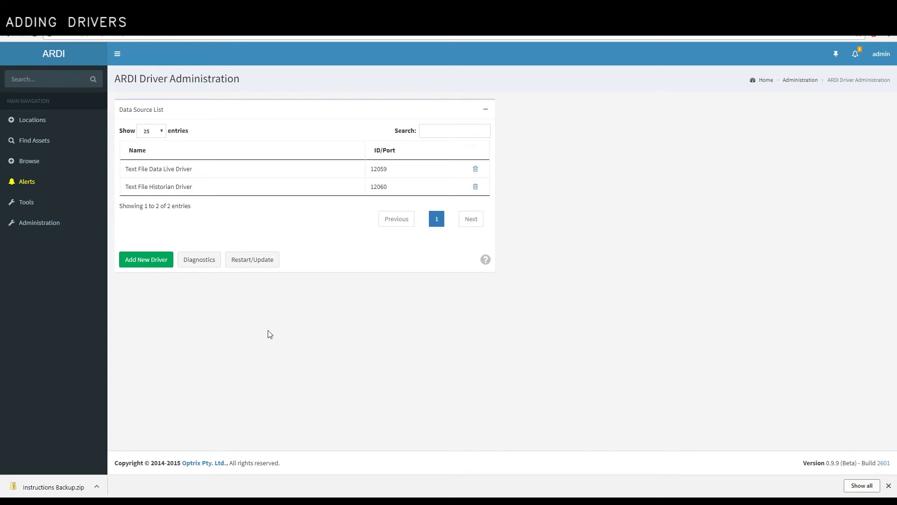
# Browse the assets by location and create a new asset named Infrastructure inside My Sample Site
pyautogui.click(35, 165)
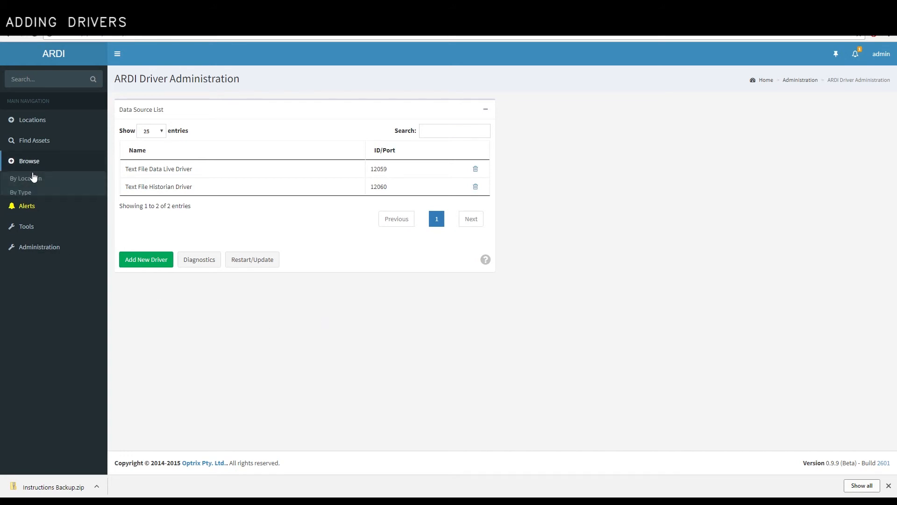
pyautogui.click(33, 178)
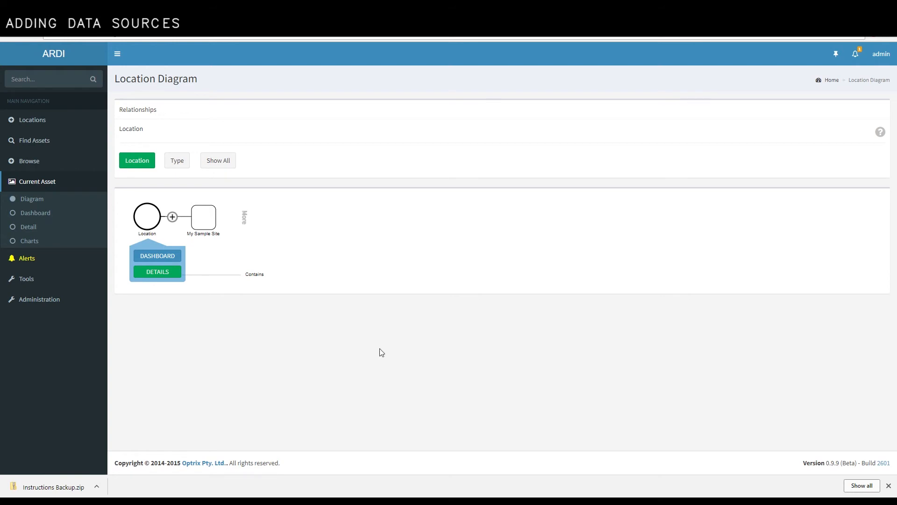
pyautogui.click(202, 219)
pyautogui.click(230, 219)
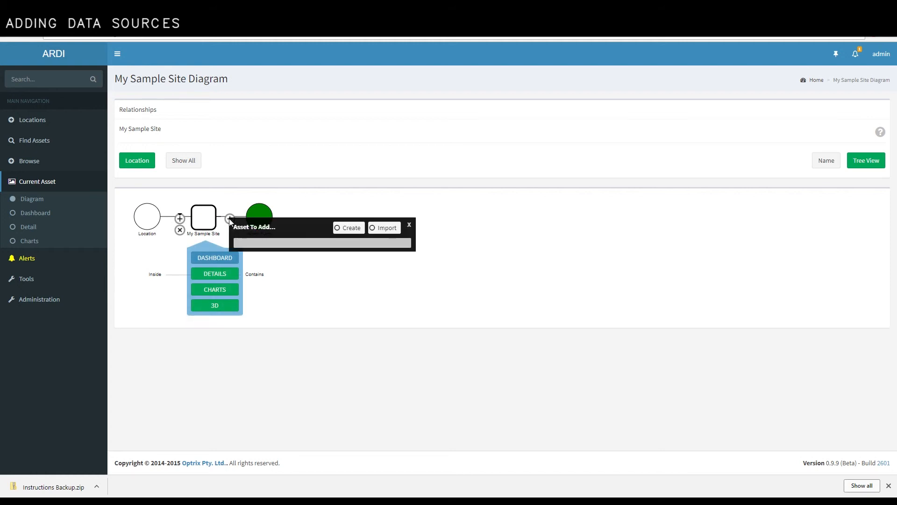
pyautogui.write('Infrastructure')
pyautogui.click(287, 258)
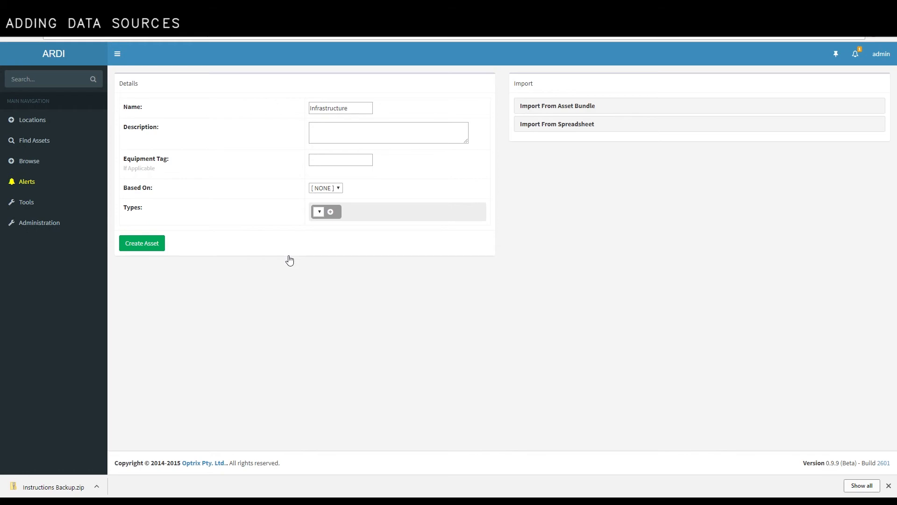
pyautogui.click(154, 250)
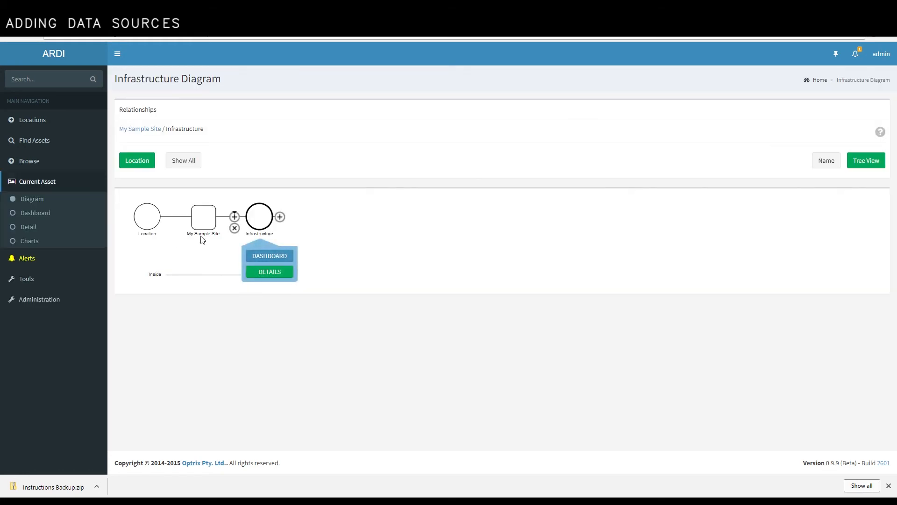
# Create a new asset named Historian inside Infrastructure
pyautogui.click(281, 218)
pyautogui.write('Historian')
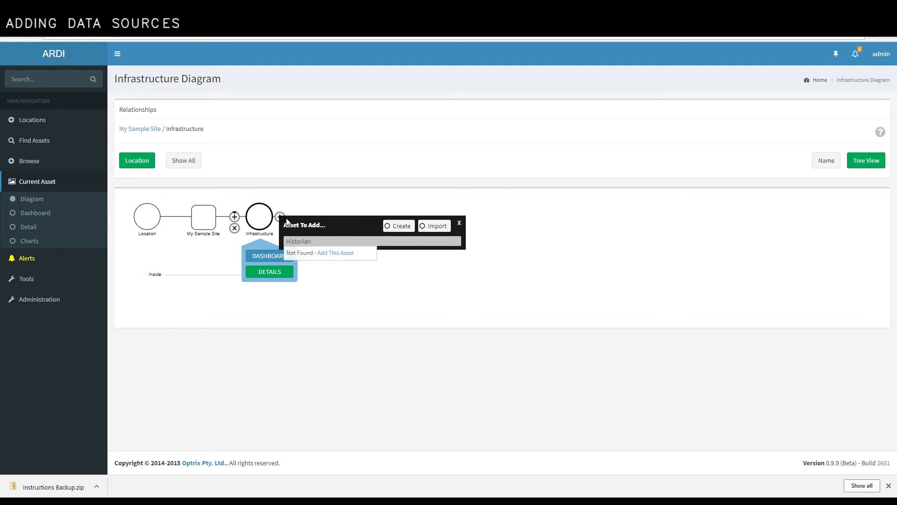
pyautogui.click(343, 252)
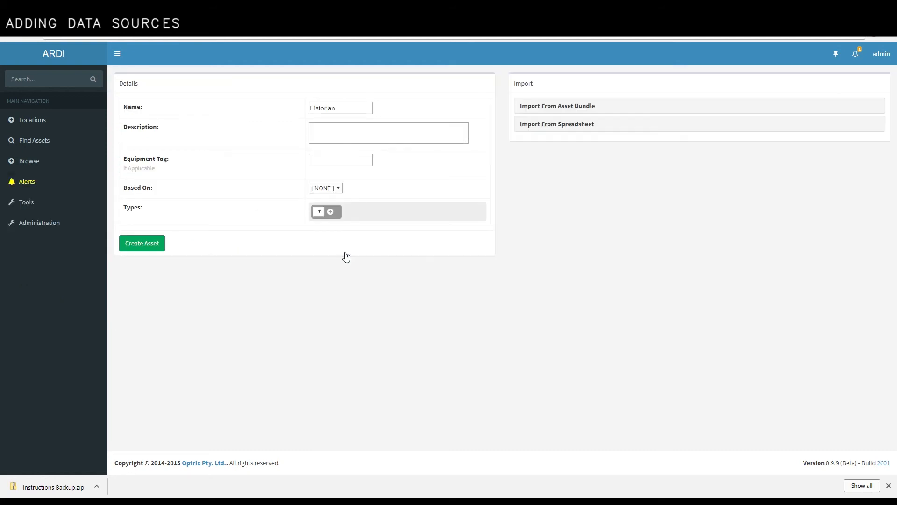
pyautogui.click(159, 247)
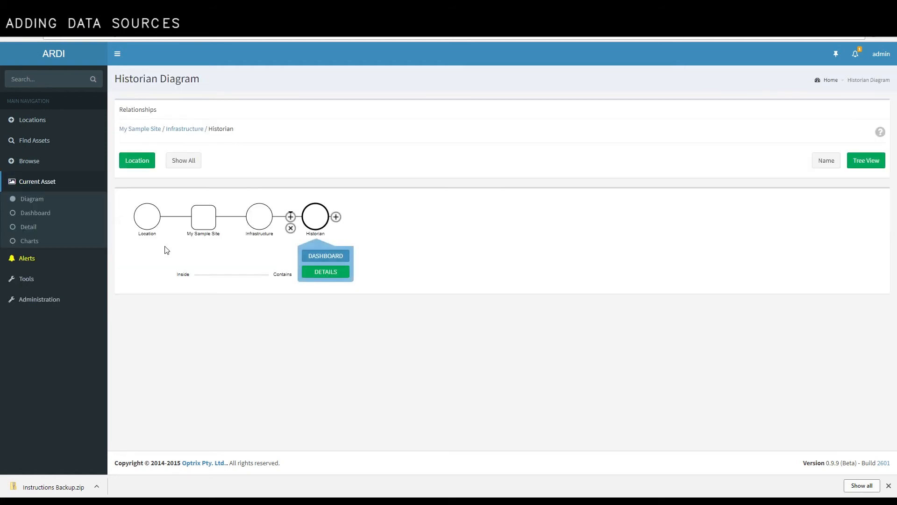
# Create the Historian's live data source with the Text File Data driver and the file c:\tmp\livedata.txt
pyautogui.click(333, 273)
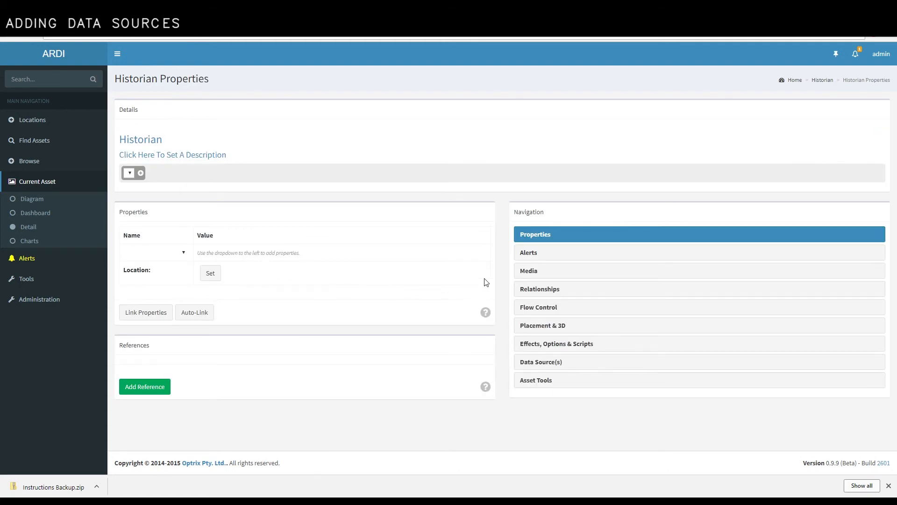
pyautogui.click(607, 365)
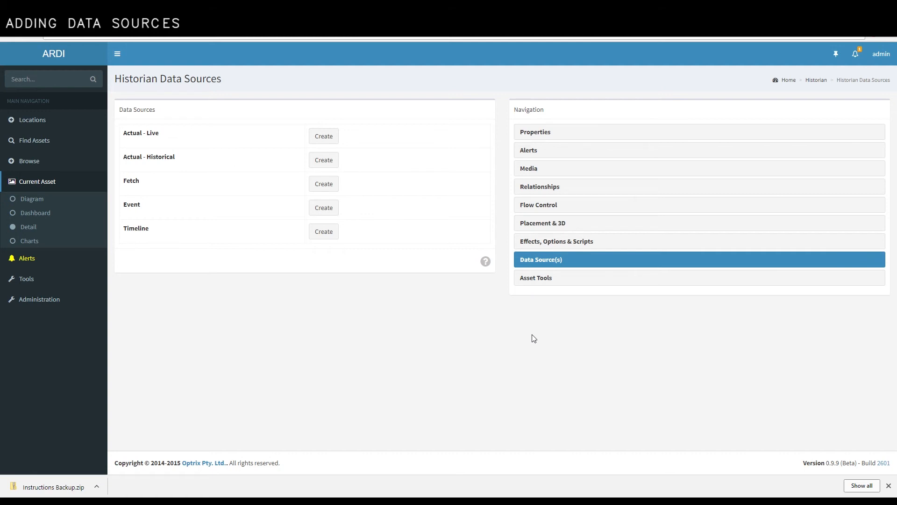
pyautogui.click(328, 141)
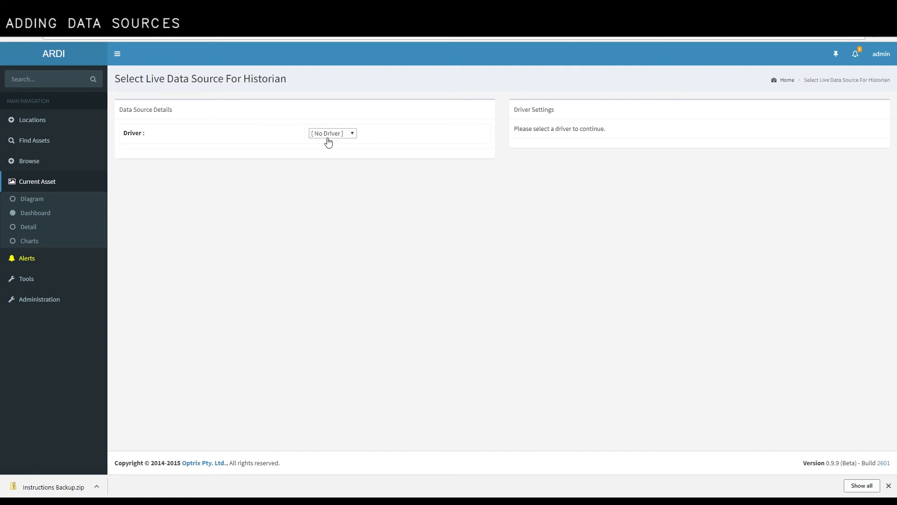
pyautogui.click(332, 155)
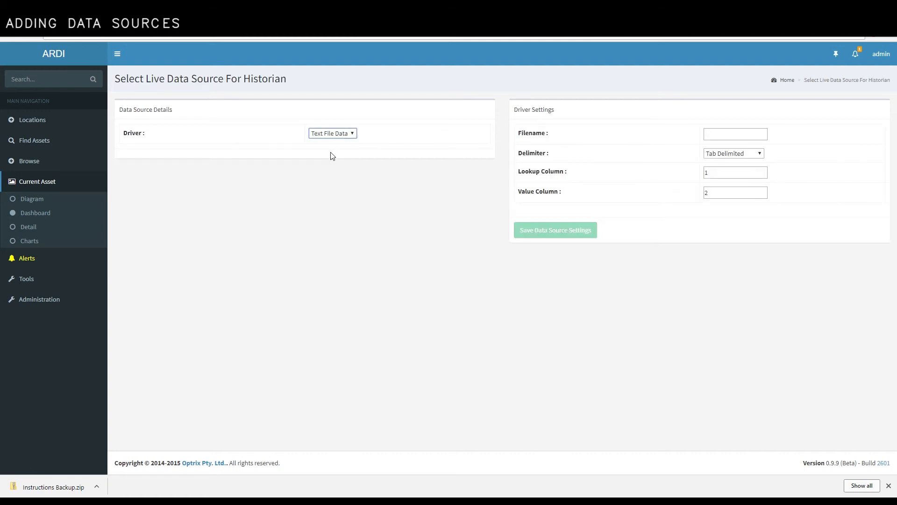
pyautogui.click(734, 137)
pyautogui.write('c:\\')
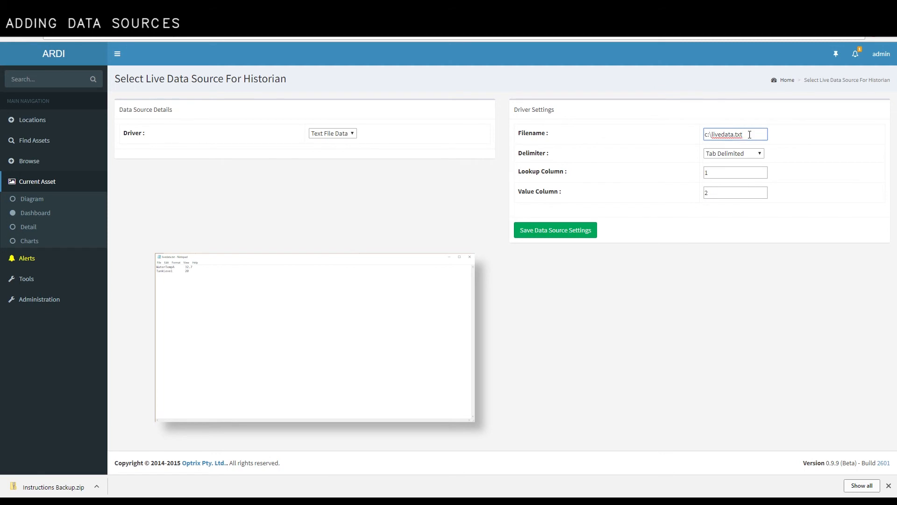
pyautogui.write('tmp\\')
pyautogui.click(574, 233)
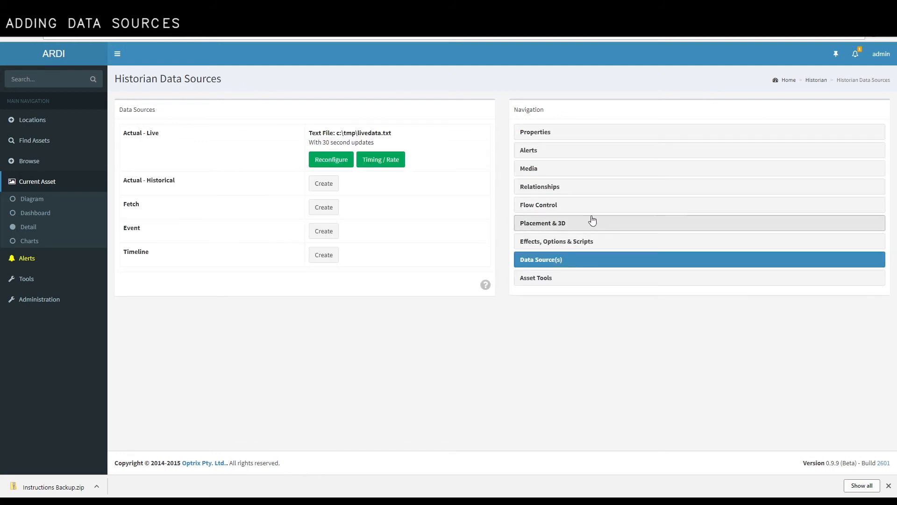
# Create the Historian's historical data source with the Text File driver and the file c:\tmp\historicaldata.txt, and return to the asset diagram
pyautogui.click(328, 185)
pyautogui.click(346, 134)
pyautogui.click(340, 156)
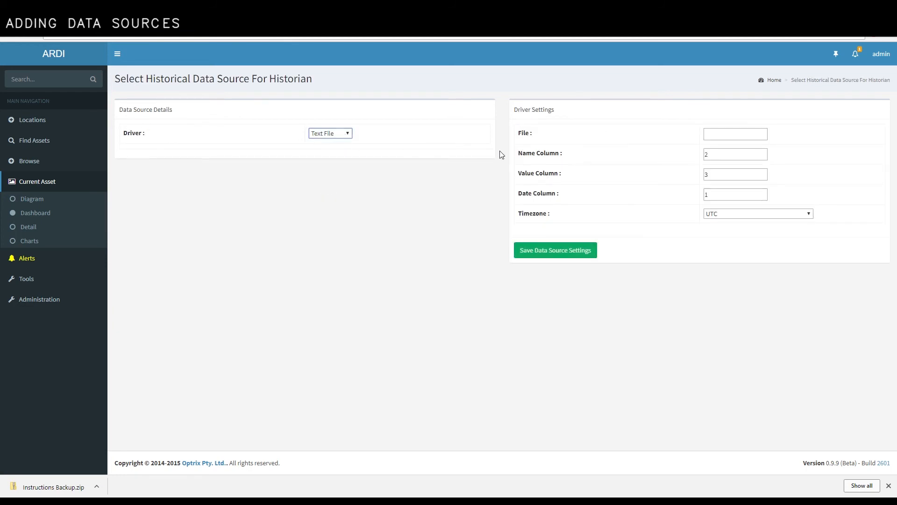
pyautogui.click(716, 138)
pyautogui.write('c:\\tmp\\livedata.txt')
pyautogui.moveTo(725, 138); pyautogui.dragTo(744, 138)
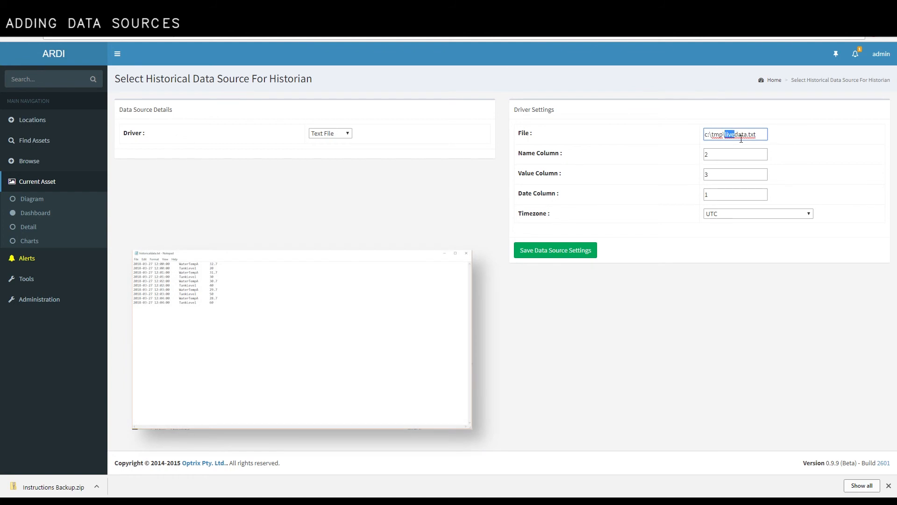
pyautogui.write('historical')
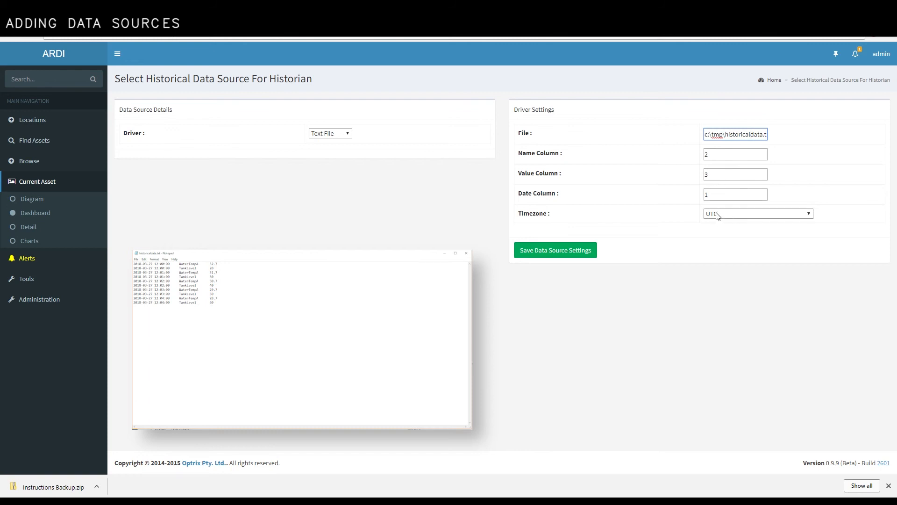
pyautogui.click(571, 260)
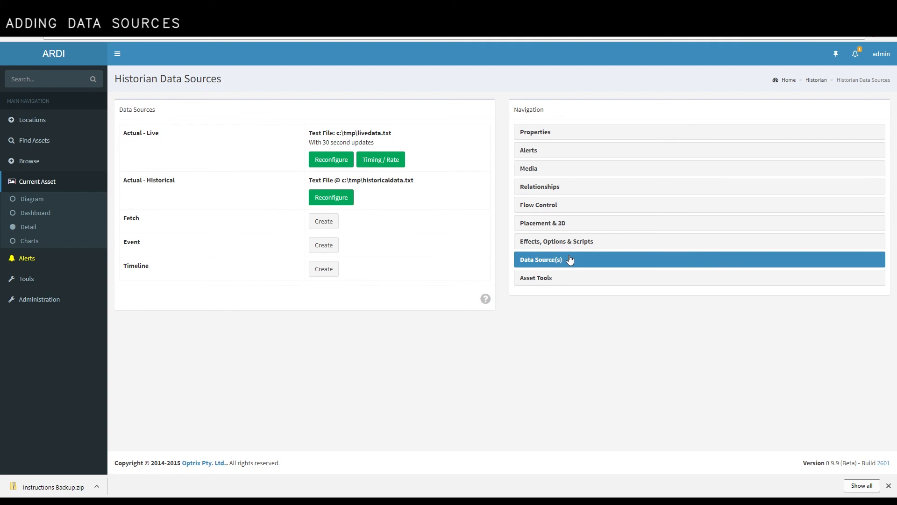
pyautogui.click(32, 200)
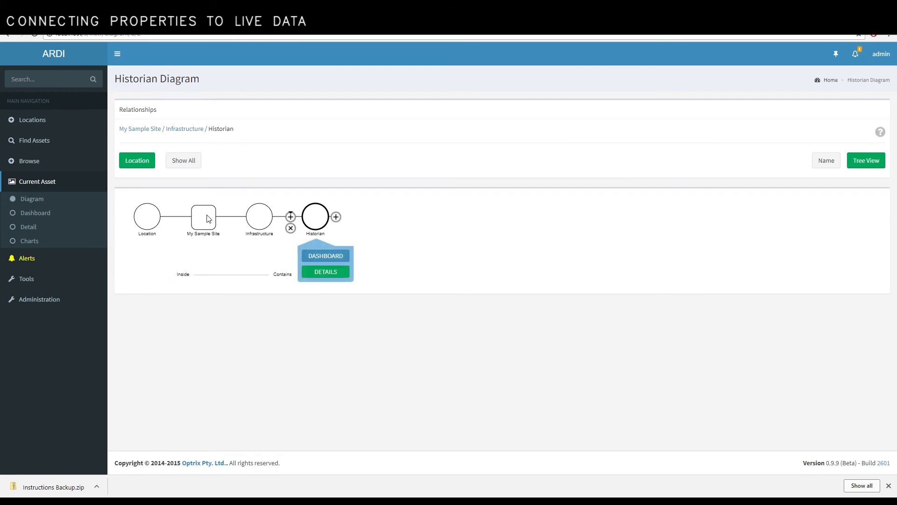
# Link the live actual measurement of the Water Pump's Temperature property to the Historian under the name WaterTempA
pyautogui.click(209, 219)
pyautogui.click(260, 273)
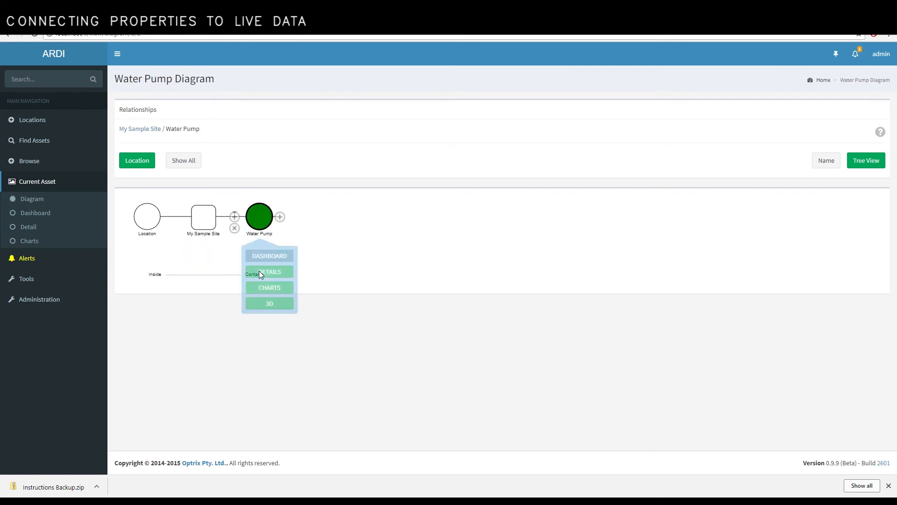
pyautogui.click(274, 275)
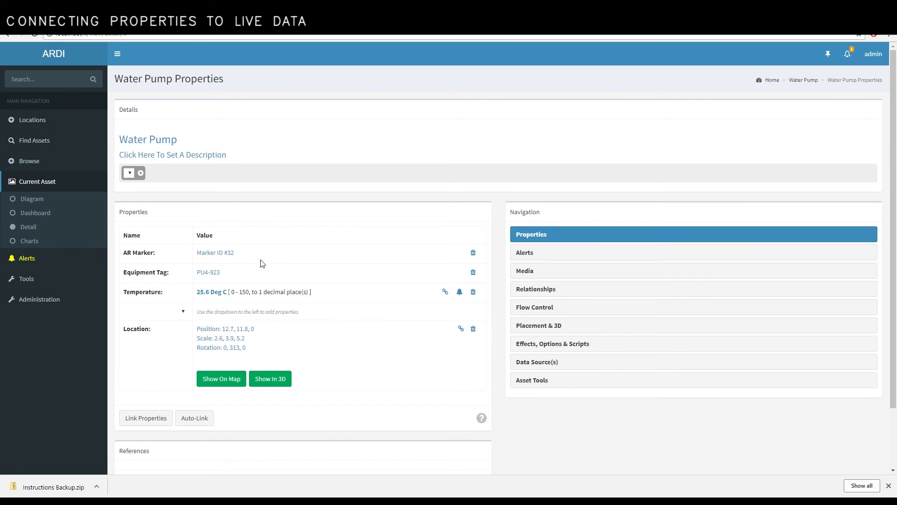
pyautogui.click(446, 293)
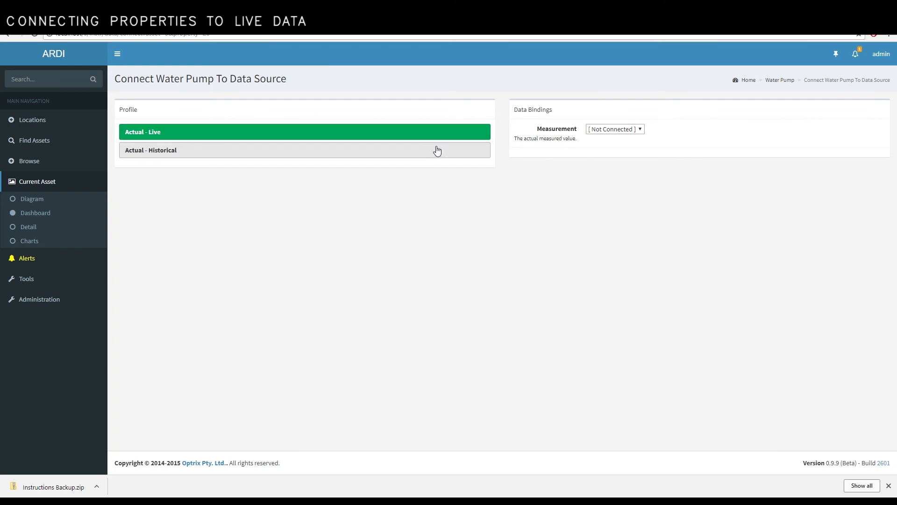
pyautogui.click(606, 149)
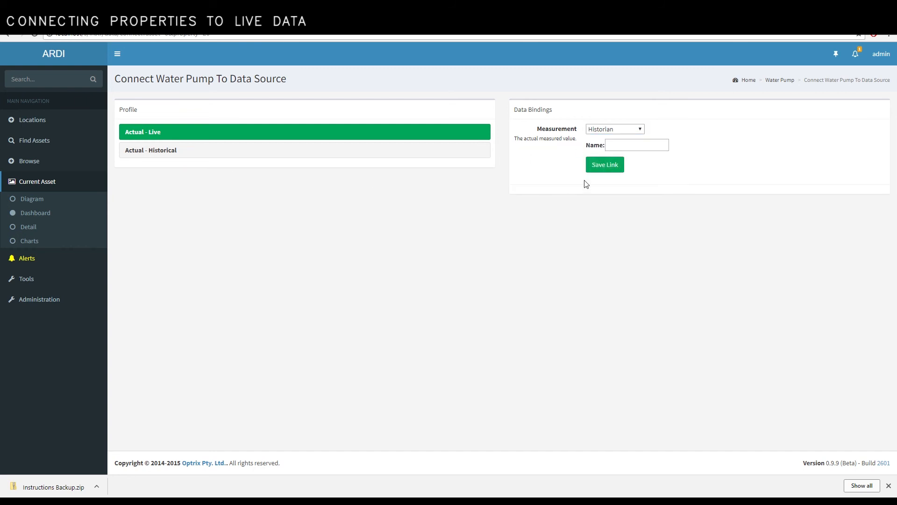
pyautogui.click(623, 145)
pyautogui.click(610, 168)
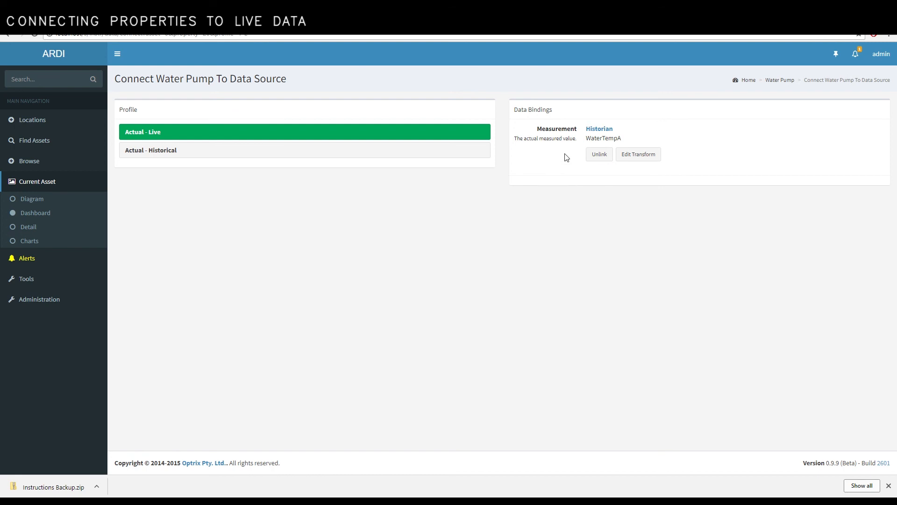
# Link the Temperature property's historical actual measurement to the Historian under the name WaterTempA
pyautogui.click(457, 151)
pyautogui.click(607, 129)
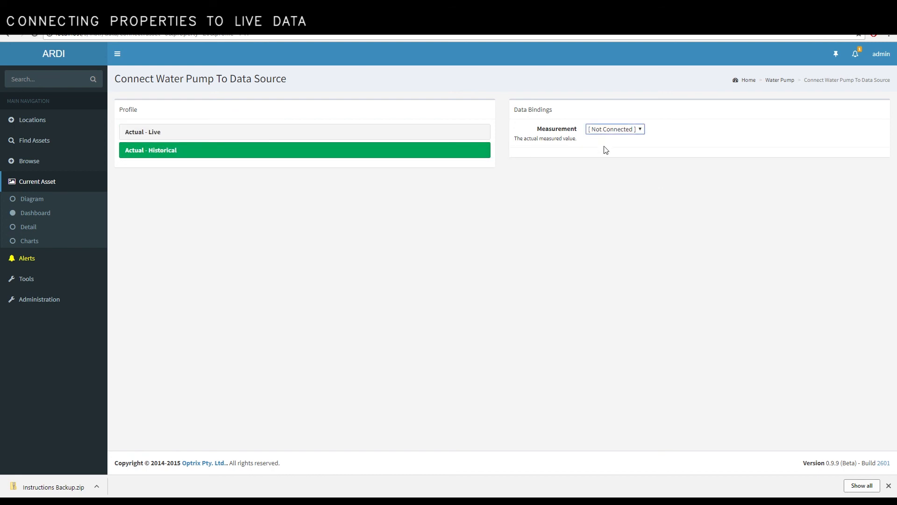
pyautogui.click(605, 148)
pyautogui.click(619, 150)
pyautogui.write('WaterTempA')
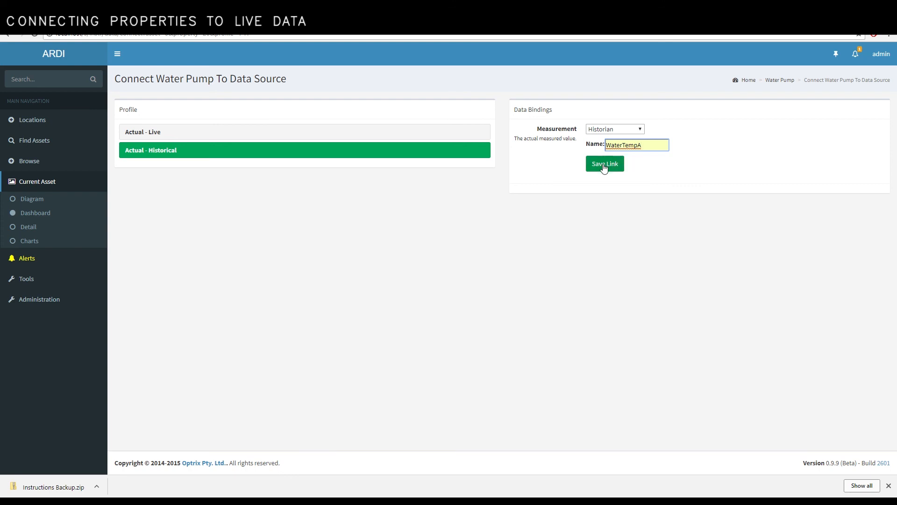
pyautogui.click(603, 166)
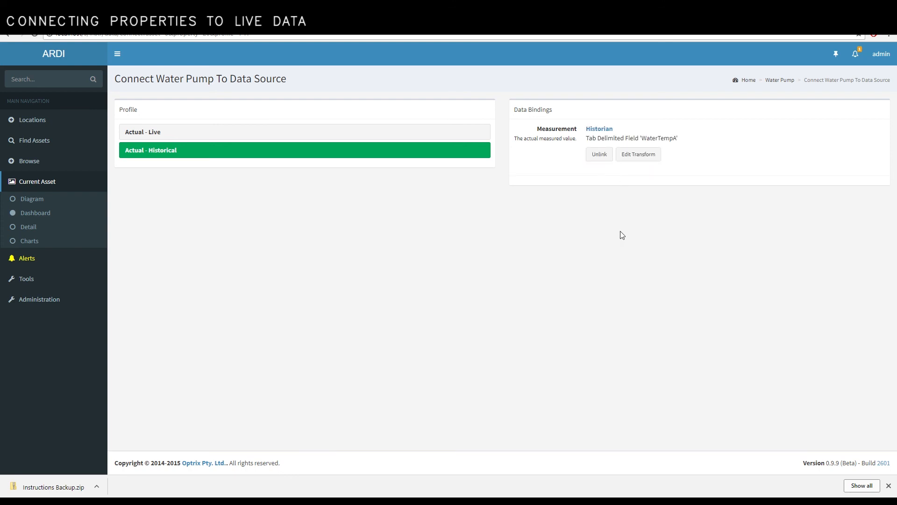
# View the Water Pump's dashboard and chart a live trend of the actual temperature for this asset only
pyautogui.click(35, 202)
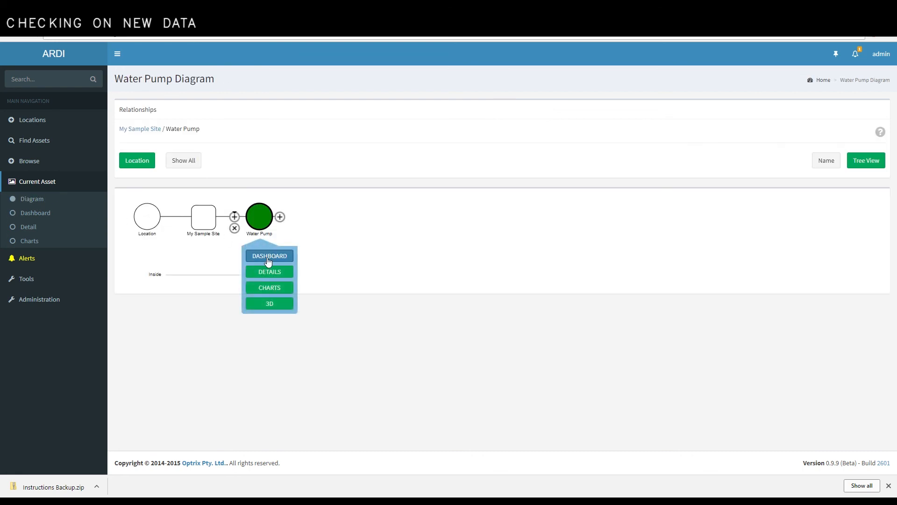
pyautogui.click(265, 257)
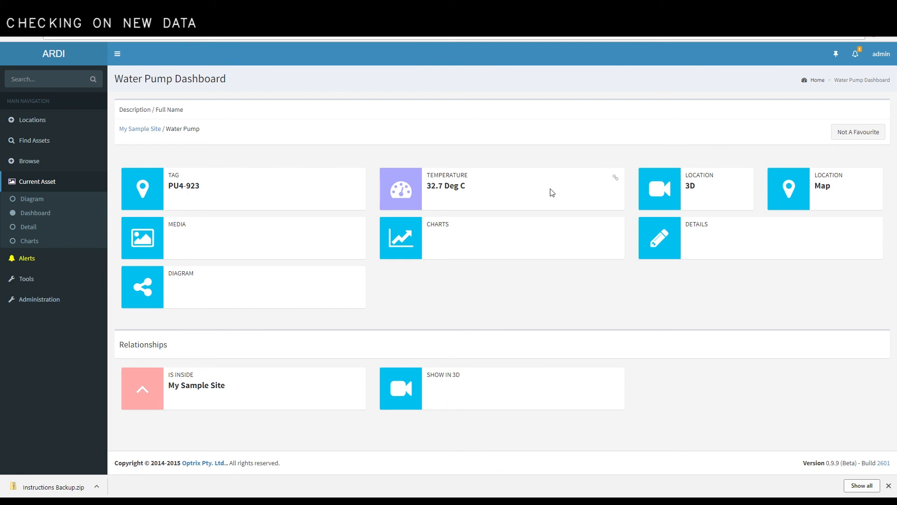
pyautogui.click(445, 226)
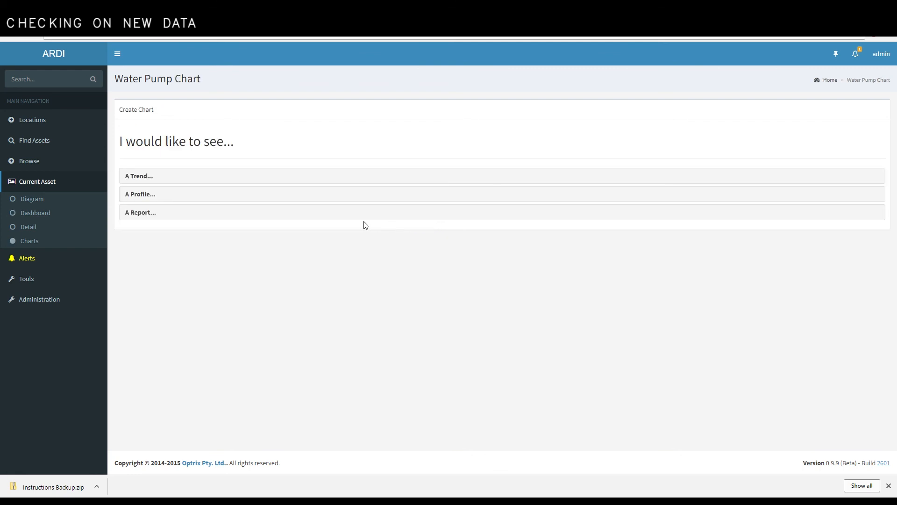
pyautogui.click(159, 177)
pyautogui.click(160, 179)
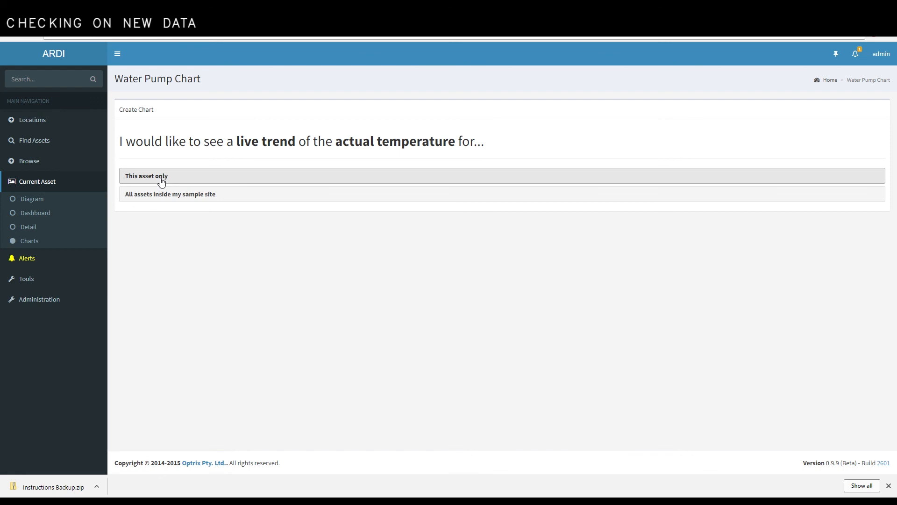
pyautogui.click(168, 183)
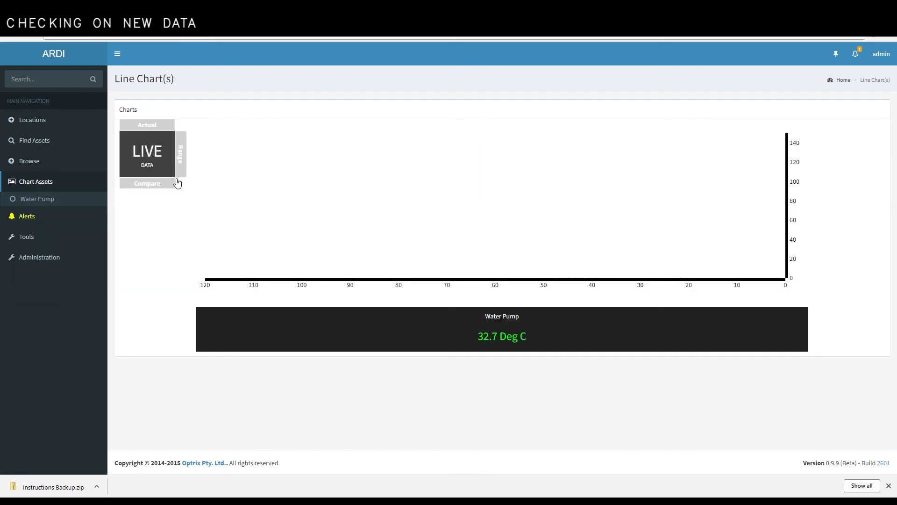